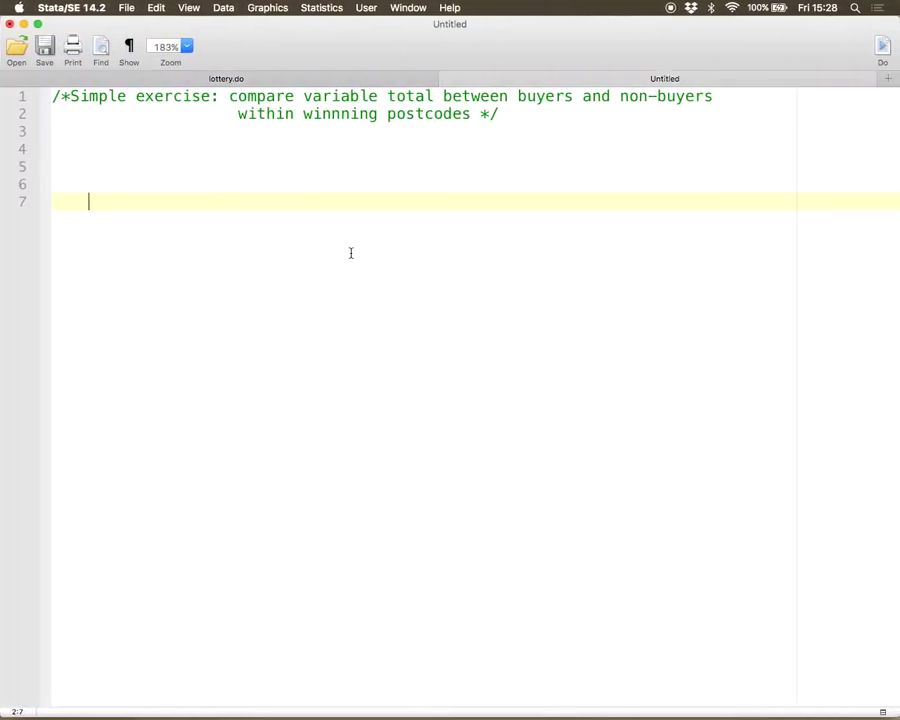
Step: Move Desktop 2 ahead of the Chrome desktop, then return to the full-screen do-file editor
key(ctrl+Up)
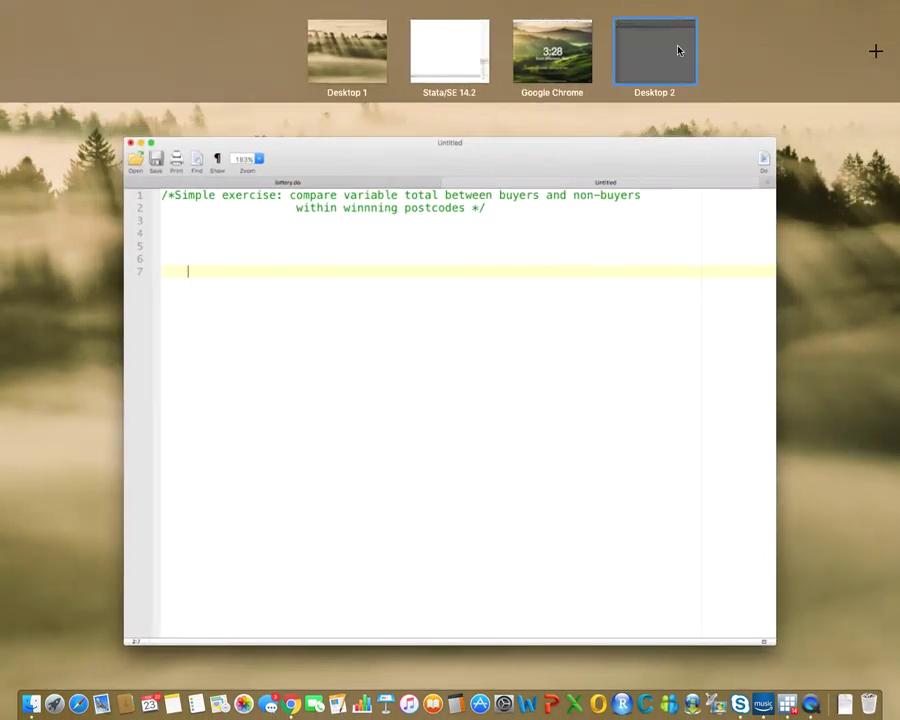
drag(678, 50, 494, 60)
key(ctrl+Up)
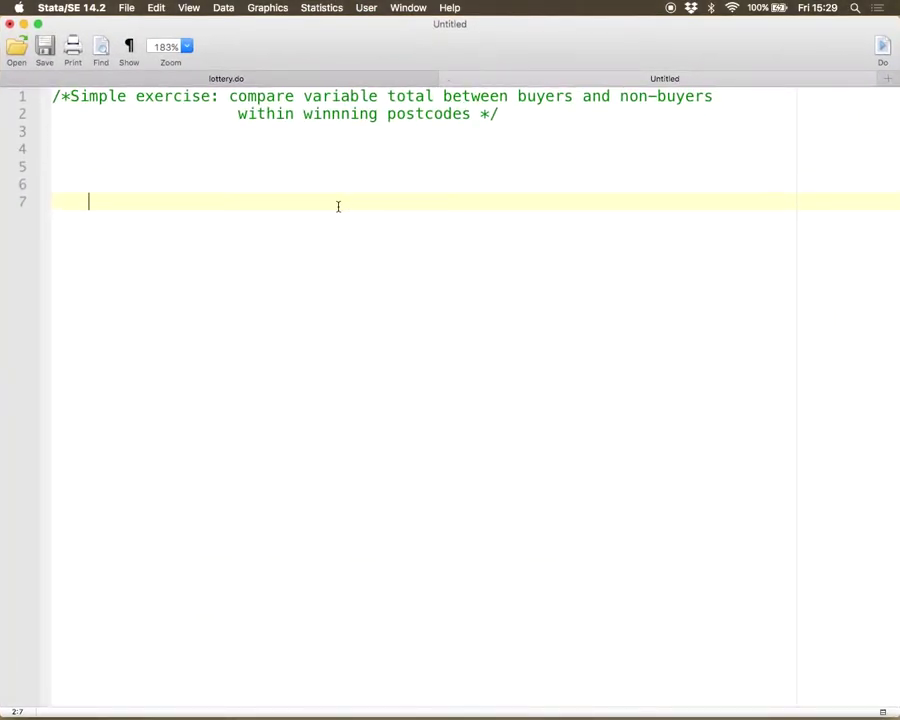
Step: Wrap the word total in quotes on the first comment line
click(384, 96)
text(`)
key(Right)
key(Right)
key(Right)
key(Right)
key(Right)
text(')
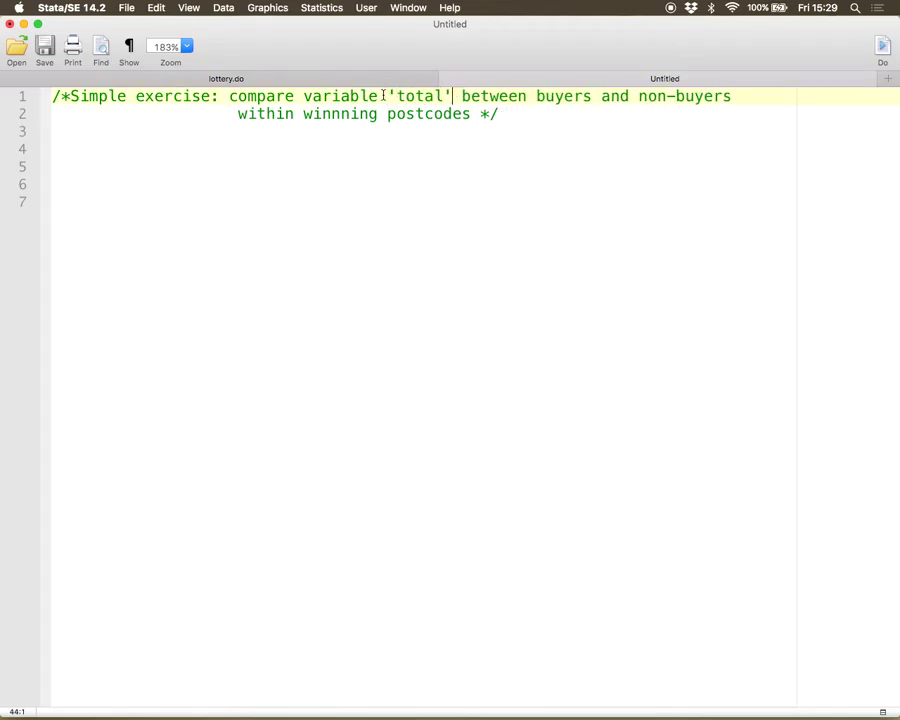
key(Right)
key(Right)
key(Right)
key(Right)
key(Right)
key(Right)
key(Right)
key(Right)
key(Right)
key(Right)
key(Right)
key(Right)
key(Right)
key(Right)
key(Right)
key(Right)
key(Right)
key(Right)
key(Right)
key(Right)
key(Right)
key(Right)
key(Right)
key(Right)
key(Right)
key(Right)
key(Right)
key(Right)
key(Right)
Step: Insert (buyer==1) after buyers and add blank lines below the comment
click(591, 96)
text((buyer)
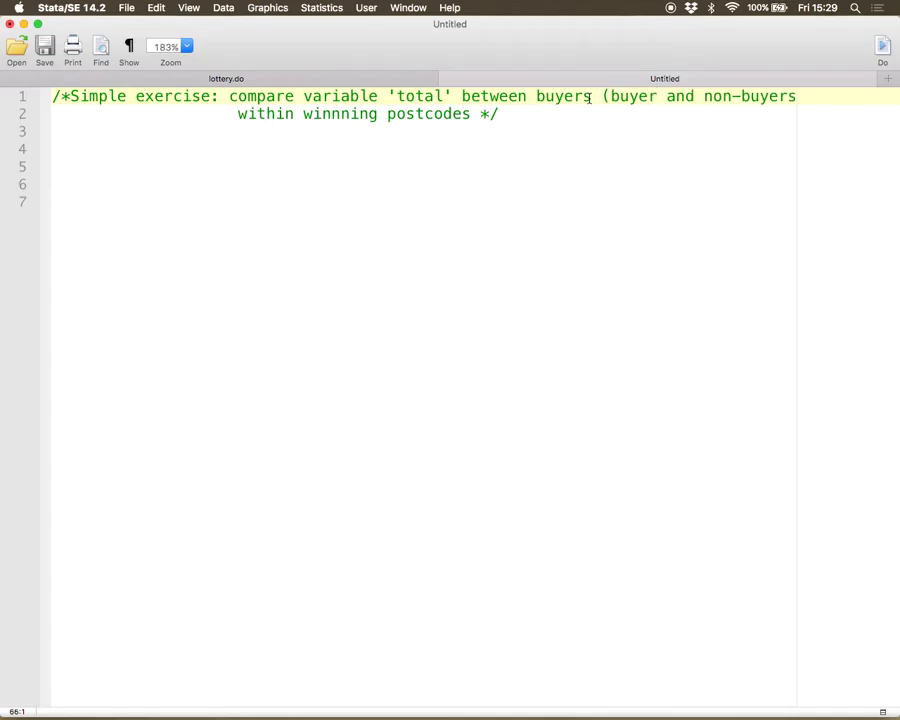
text(==0))
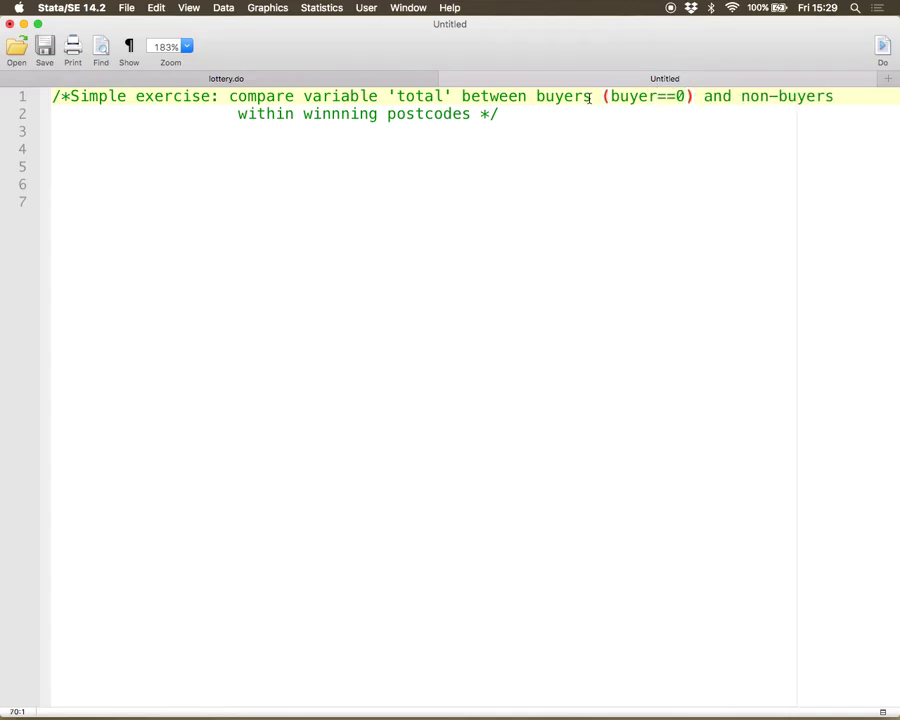
key(Left)
key(BackSpace)
text(1)
key(Down)
key(Return)
key(Return)
key(Return)
key(BackSpace)
key(BackSpace)
key(BackSpace)
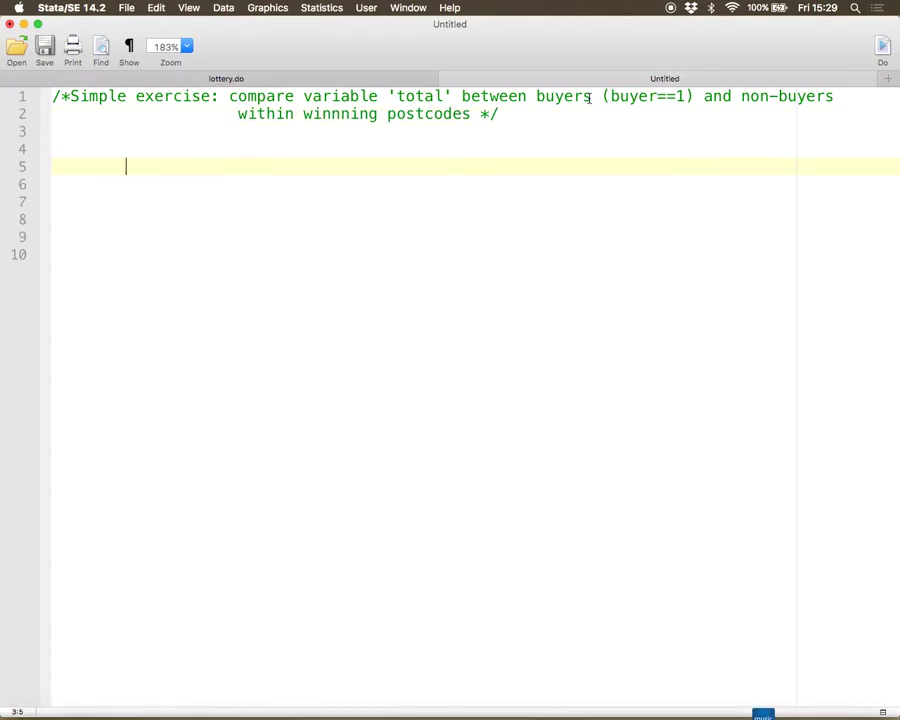
key(Return)
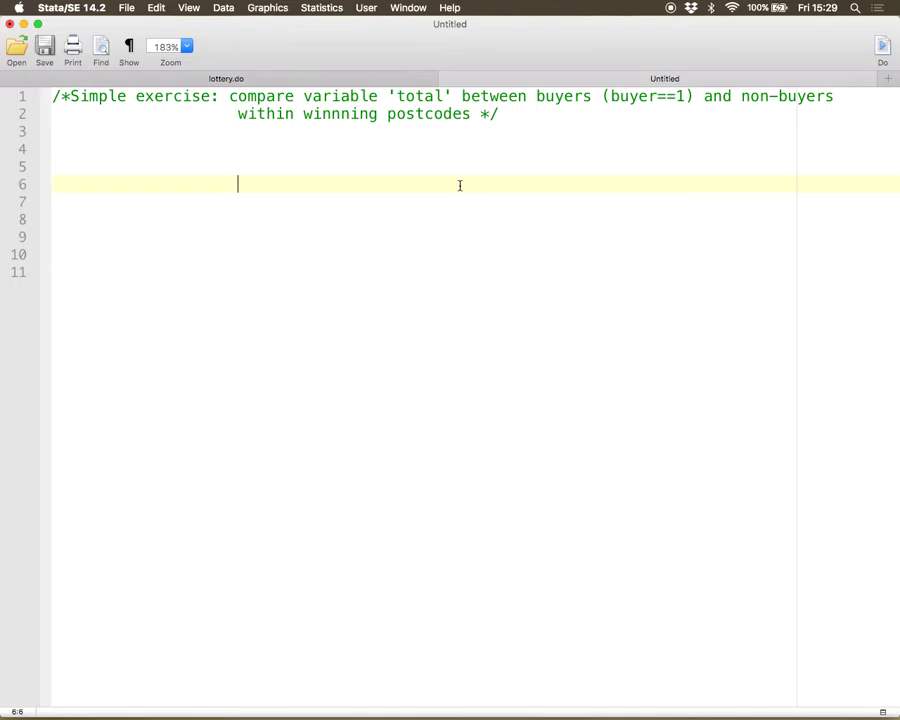
Step: Load the dataset lottery prizes and peer effects.dta in the main Stata window
key(ctrl+Left)
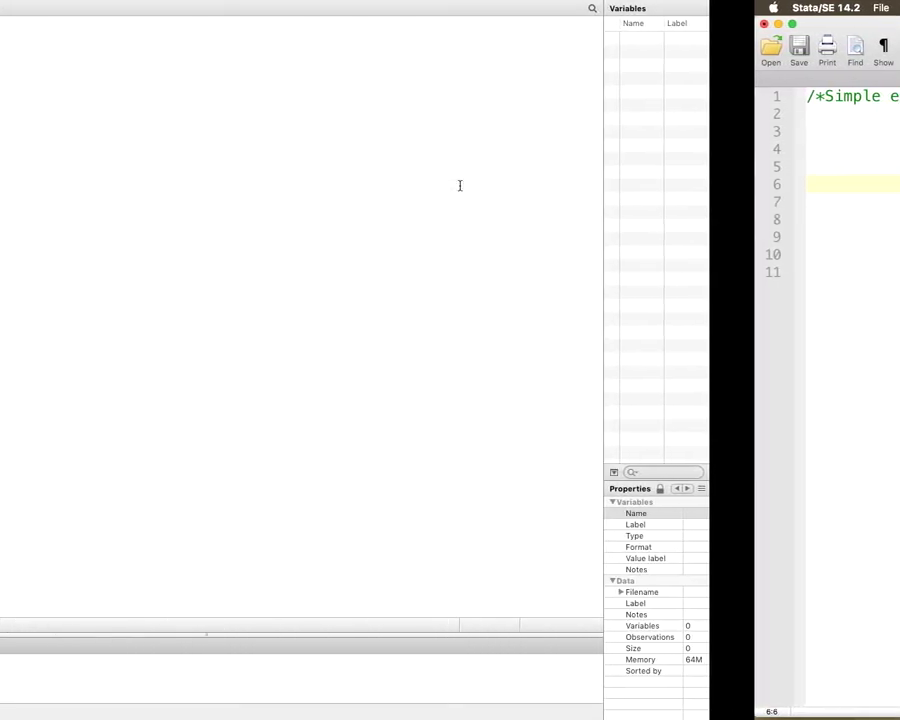
key(ctrl+Right)
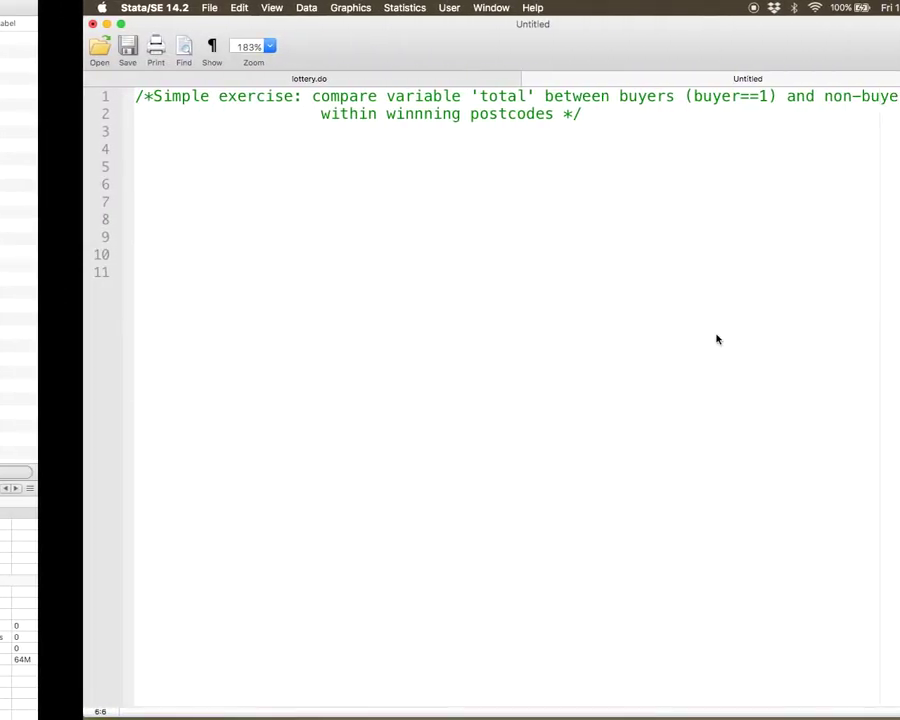
key(ctrl+Left)
mouse_move(4, 3)
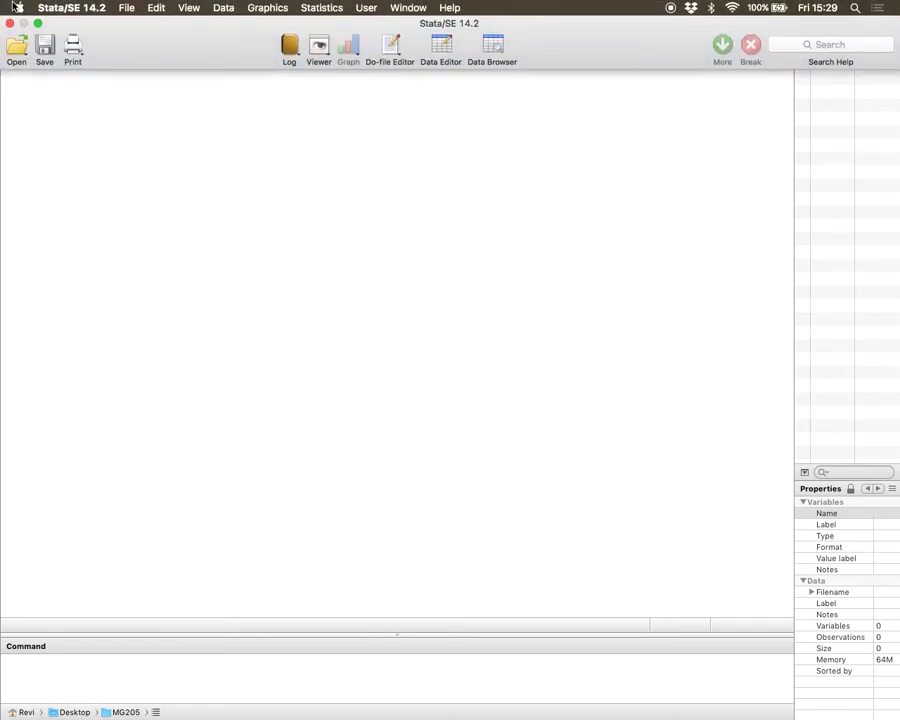
click(14, 50)
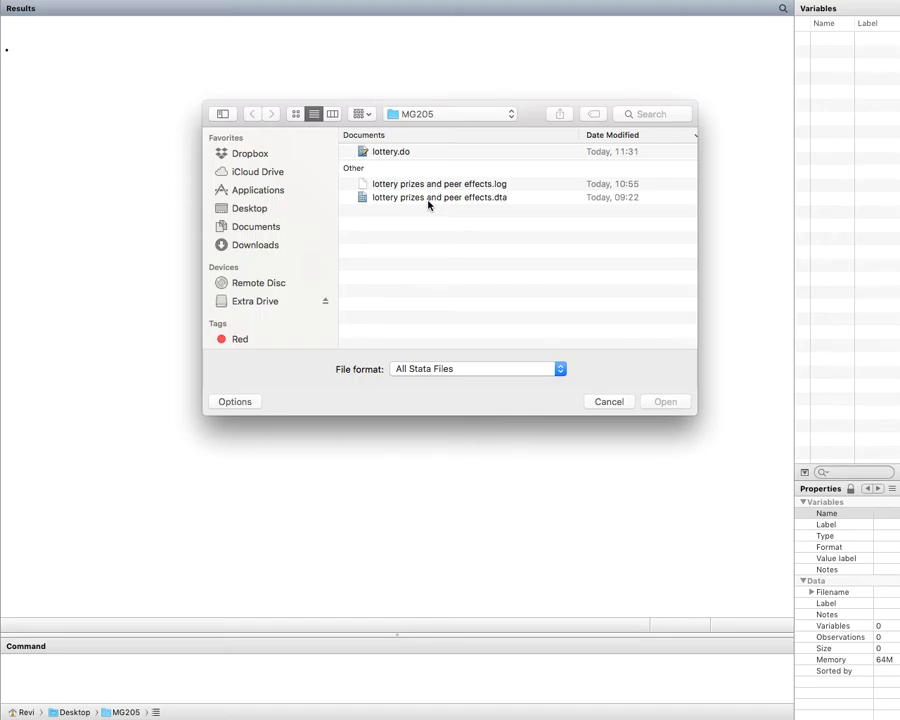
double_click(428, 198)
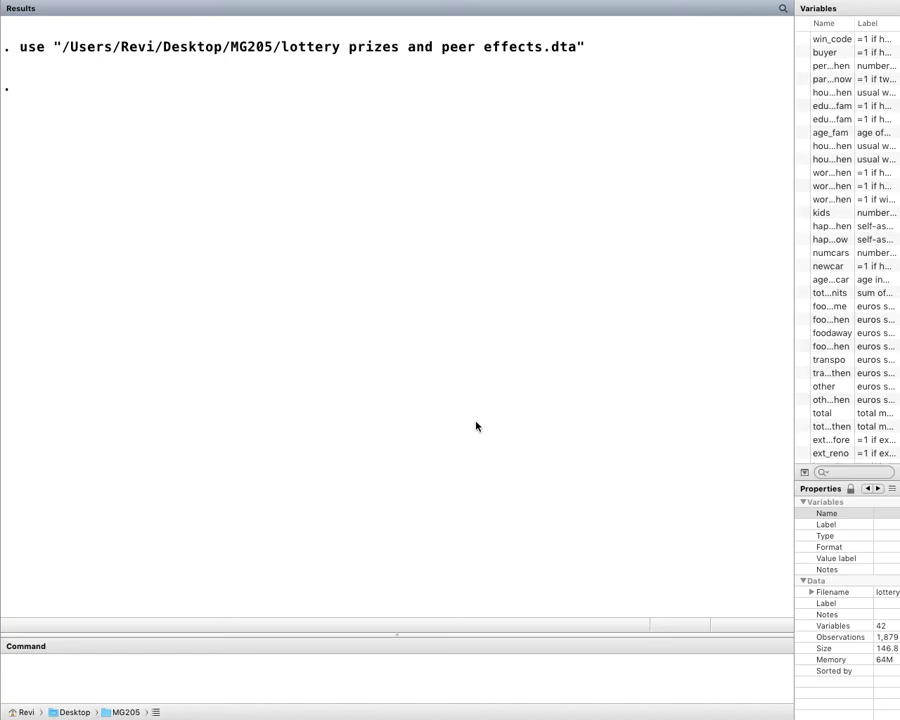
Step: Run desc to list the 42 variables and their labels
click(367, 662)
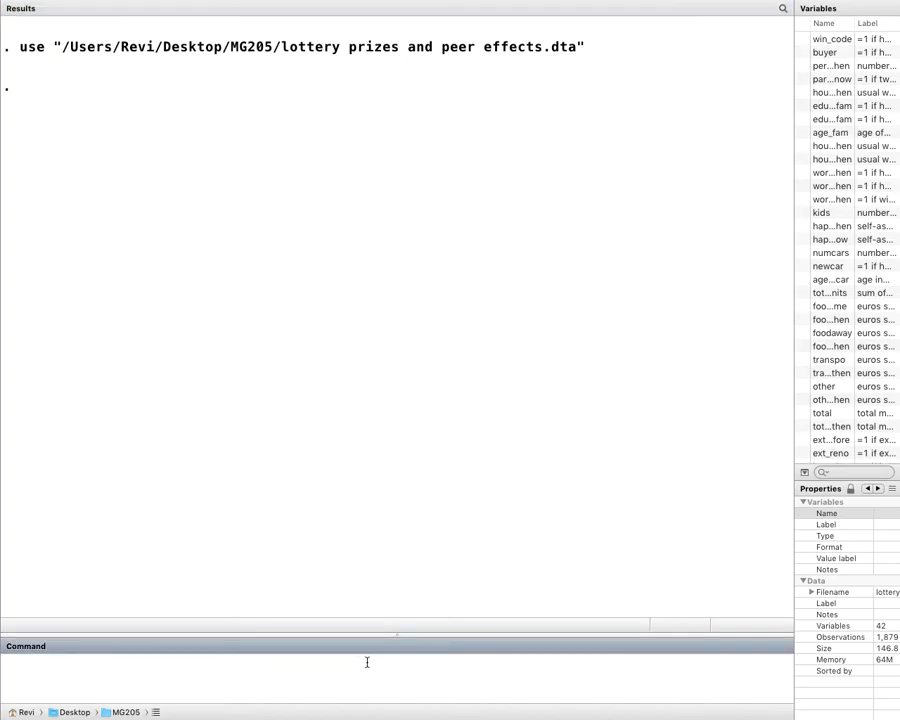
text(desc)
key(Return)
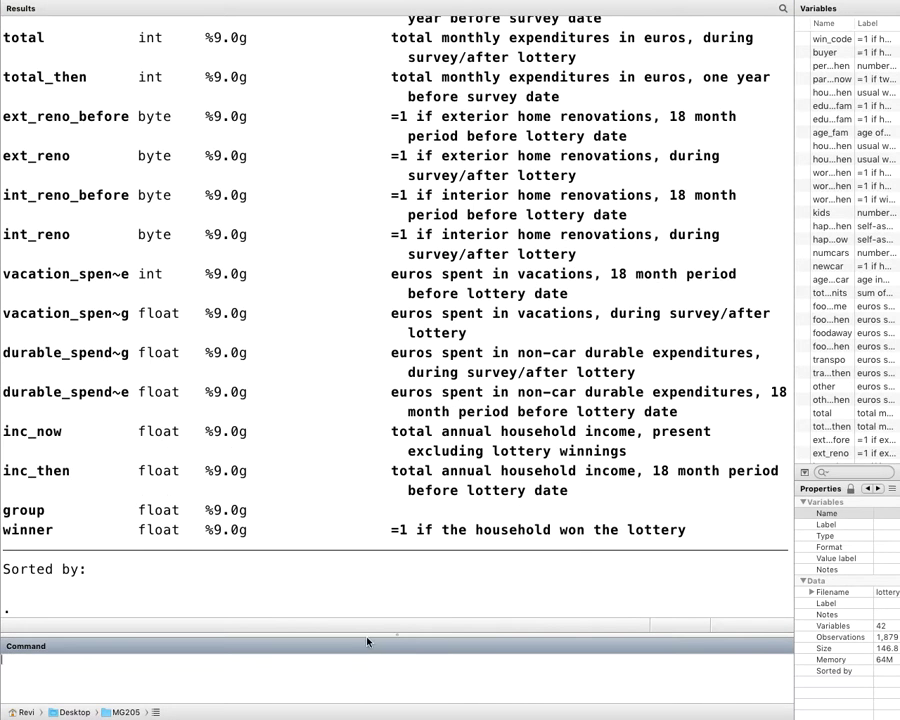
scroll(331, 421, up, 15)
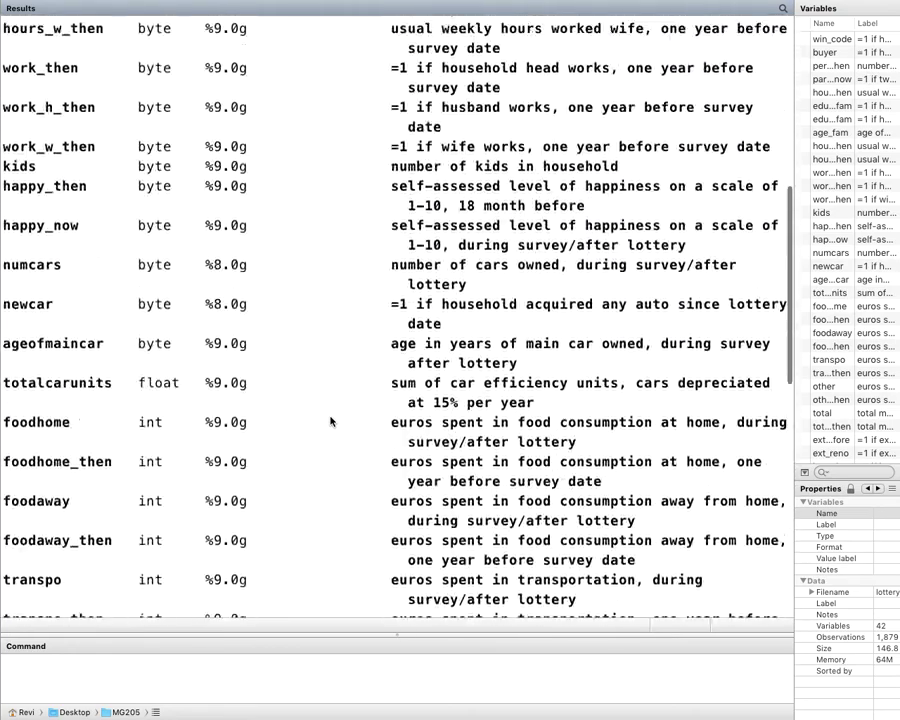
scroll(331, 421, up, 10)
scroll(331, 421, down, 2)
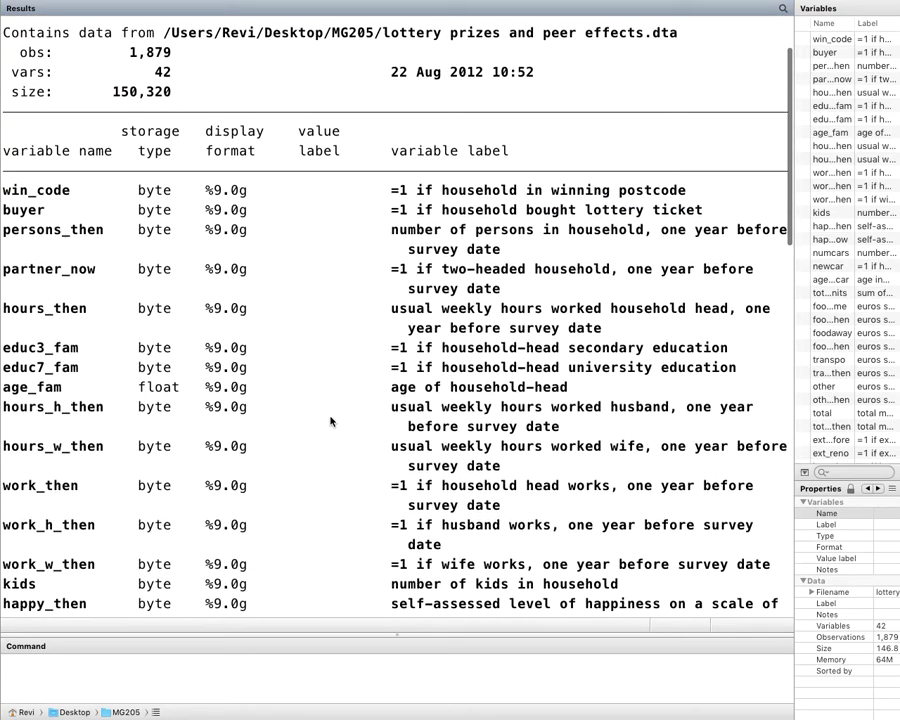
scroll(331, 421, down, 15)
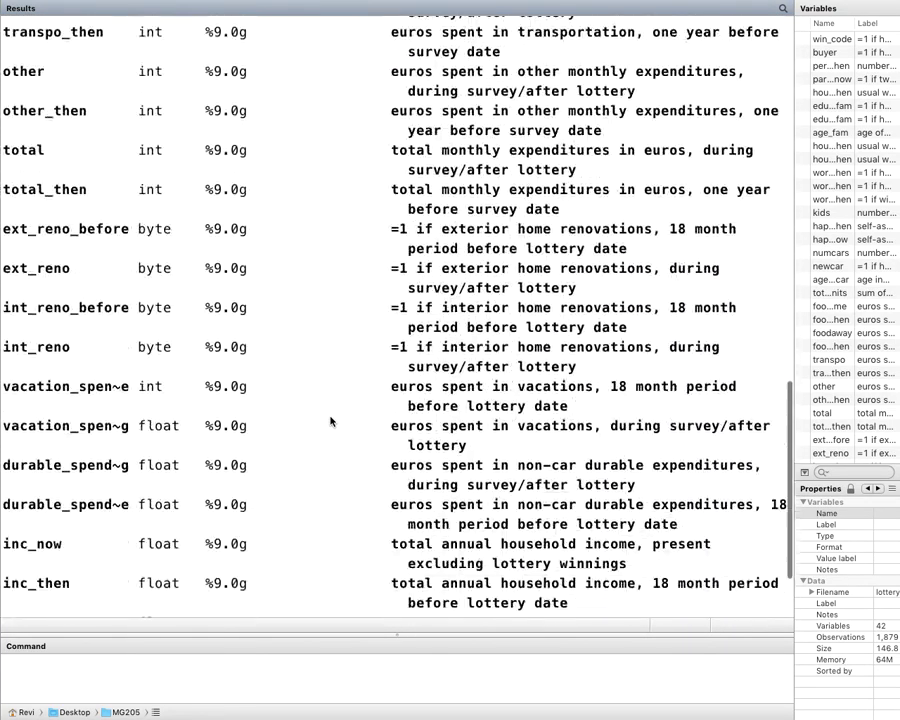
scroll(331, 421, down, 3)
key(ctrl+Right)
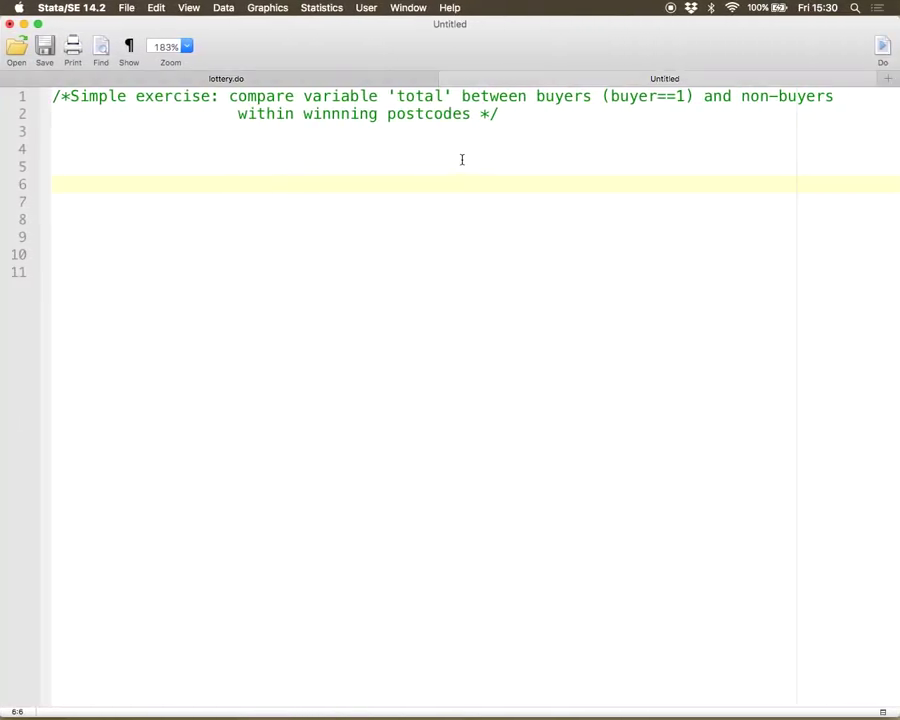
Step: Add the comment '*keep only the variables of interest' to the do-file
text(*keep only th)
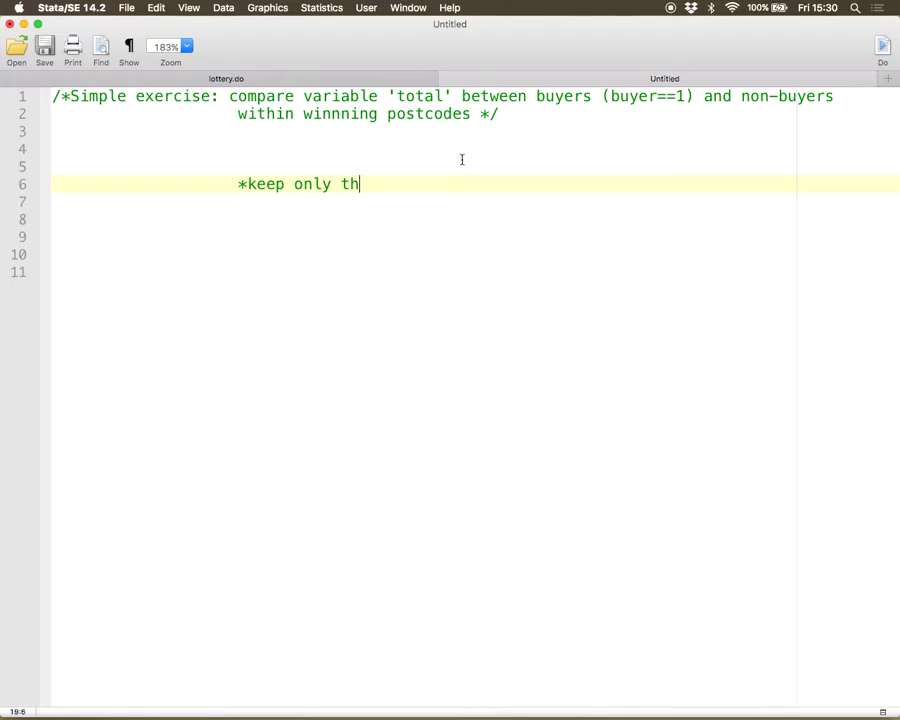
text(e variables of interest)
key(Return)
key(Return)
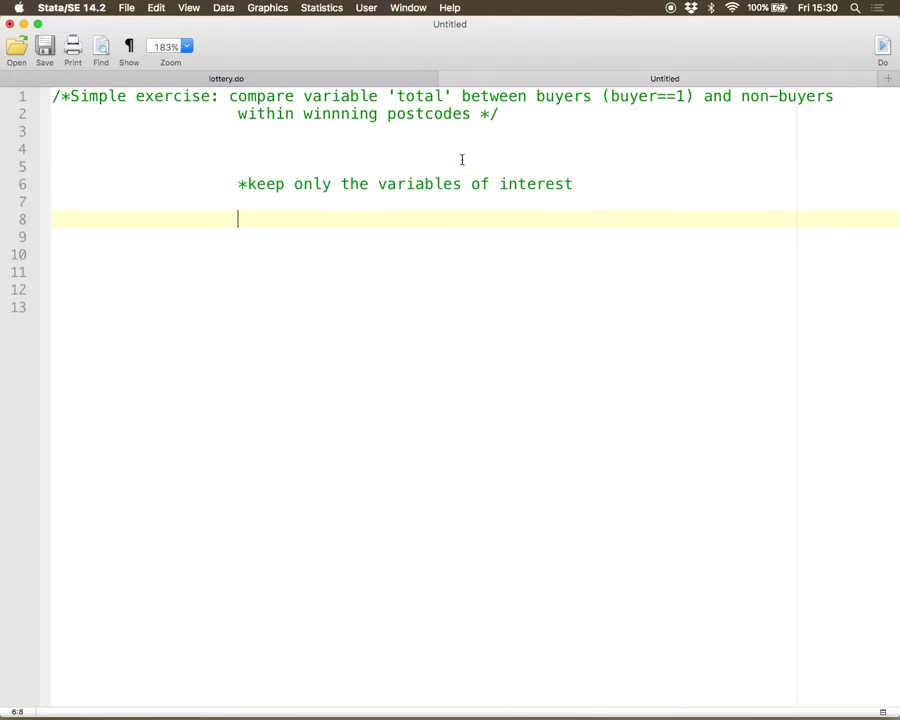
text(keep)
key(BackSpace)
key(BackSpace)
key(BackSpace)
key(BackSpace)
key(BackSpace)
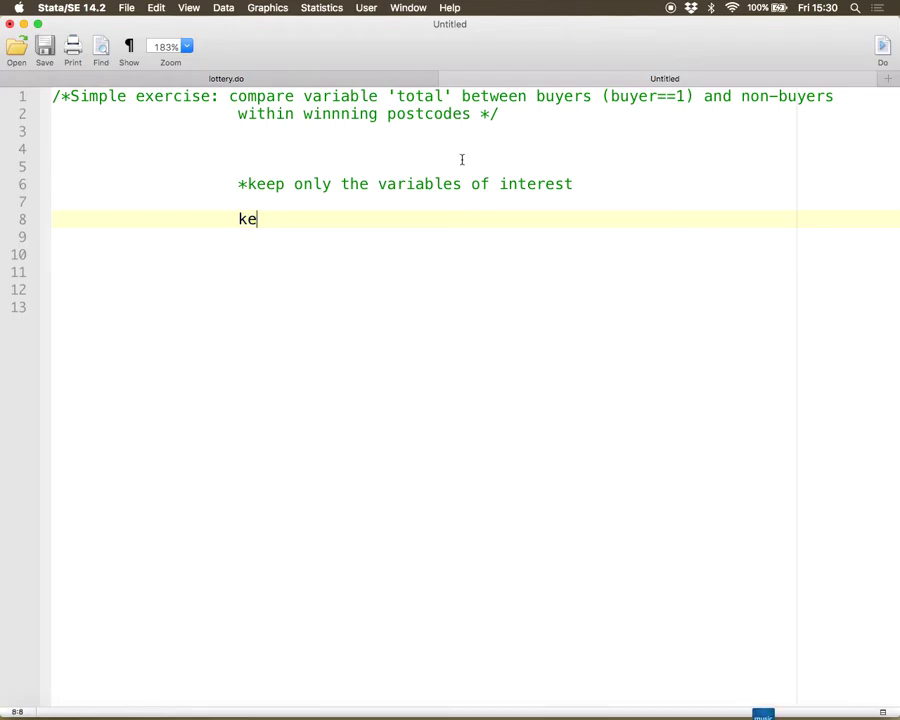
Step: Keep only win_code, buyer and total, then browse the remaining data
key(ctrl+Left)
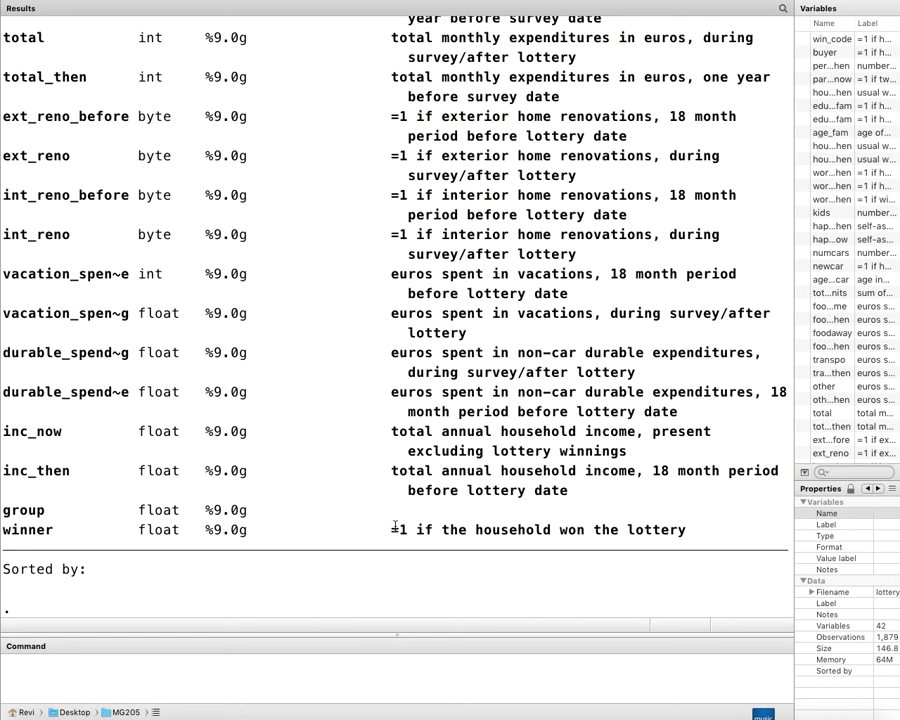
key(BackSpace)
key(BackSpace)
text(keep w)
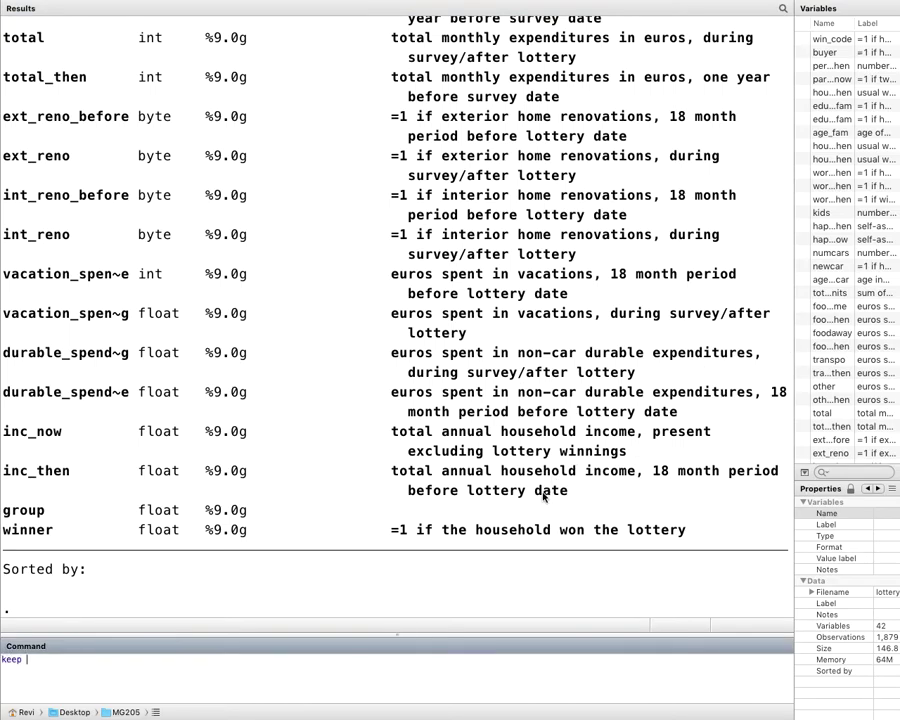
key(Down)
key(Return)
text(buyer total)
key(Return)
key(Return)
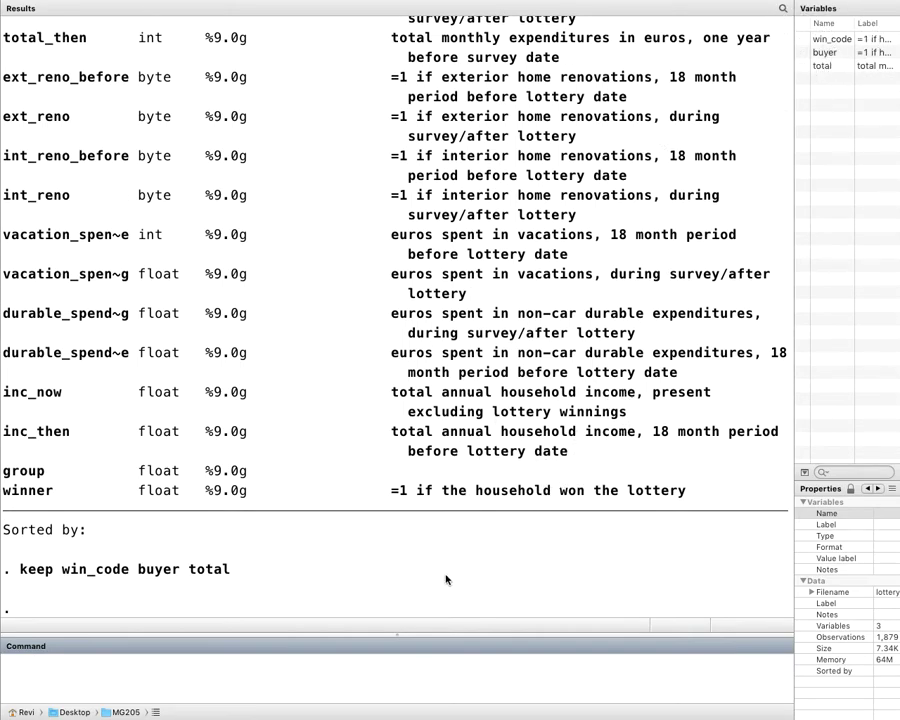
text(browse)
key(Return)
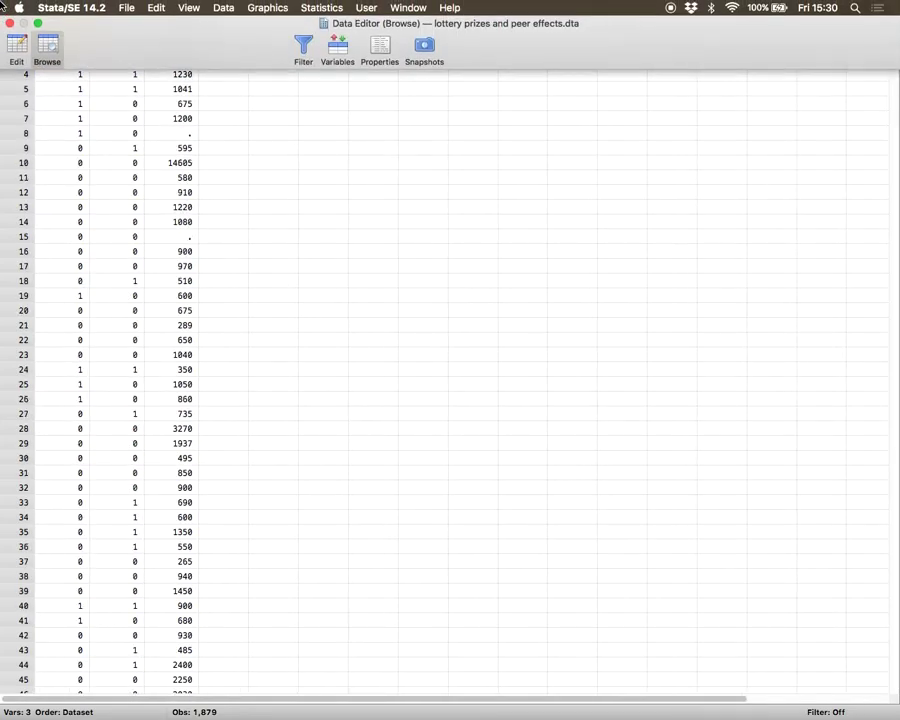
Step: Close the browser and run keep if win_code==1, leaving 700 observations
click(10, 20)
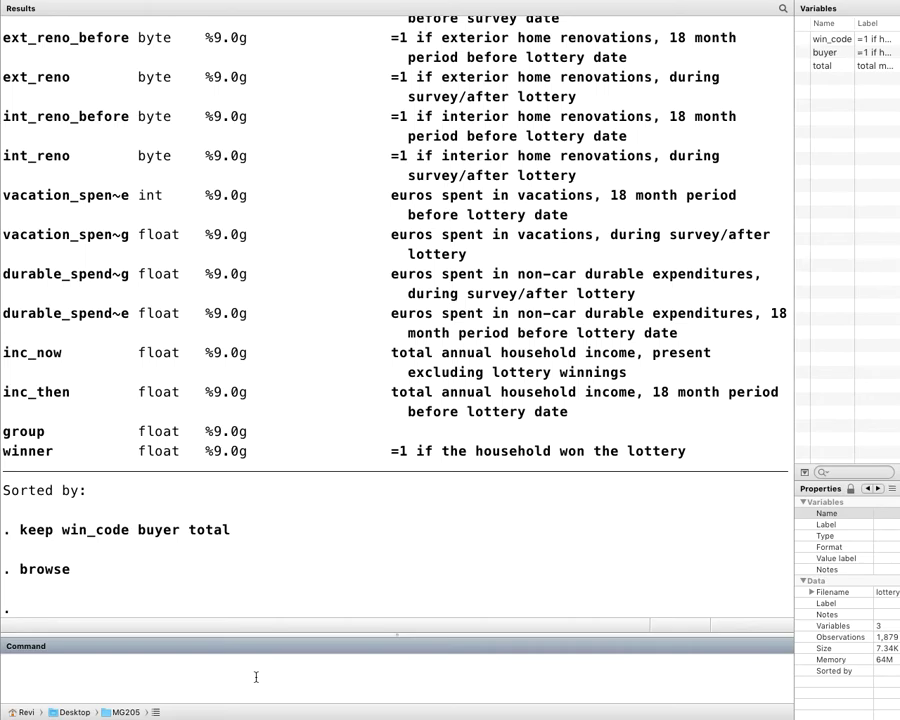
click(256, 677)
text(keep if win_code==1)
key(Return)
key(super+9)
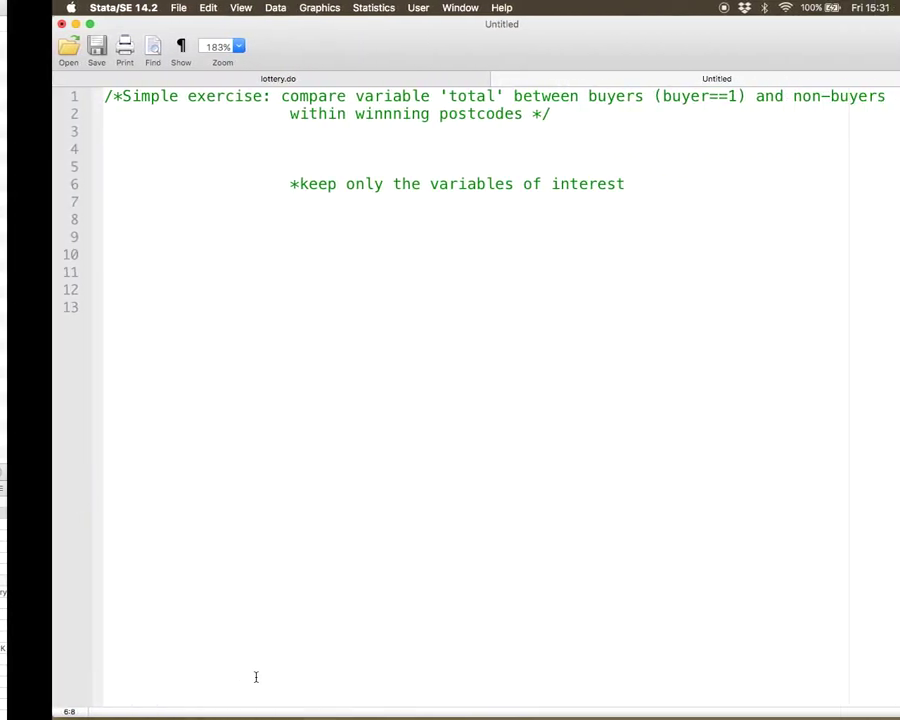
click(294, 210)
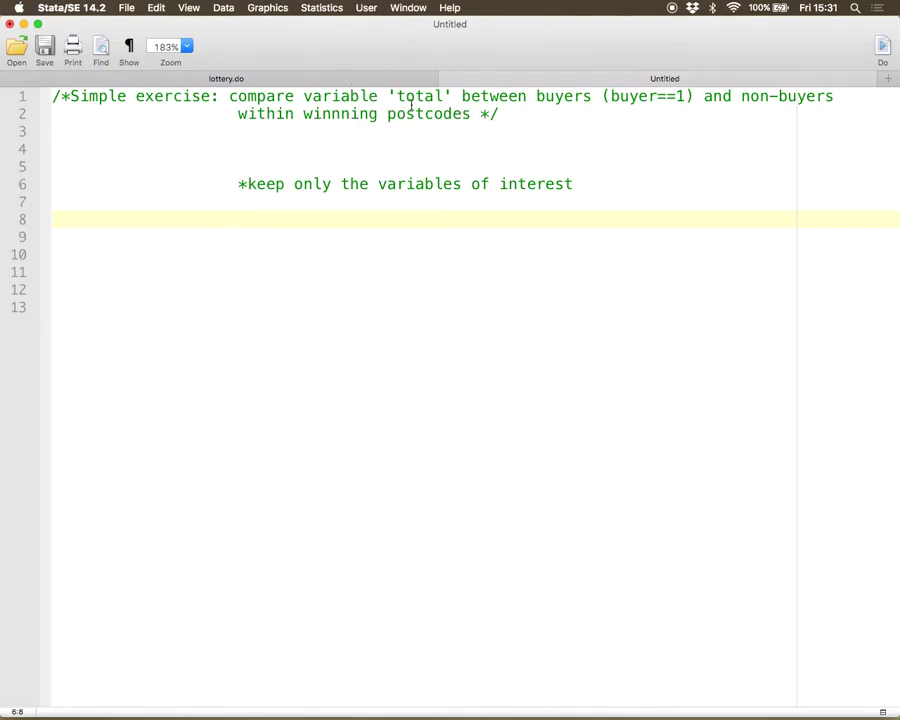
key(super+1)
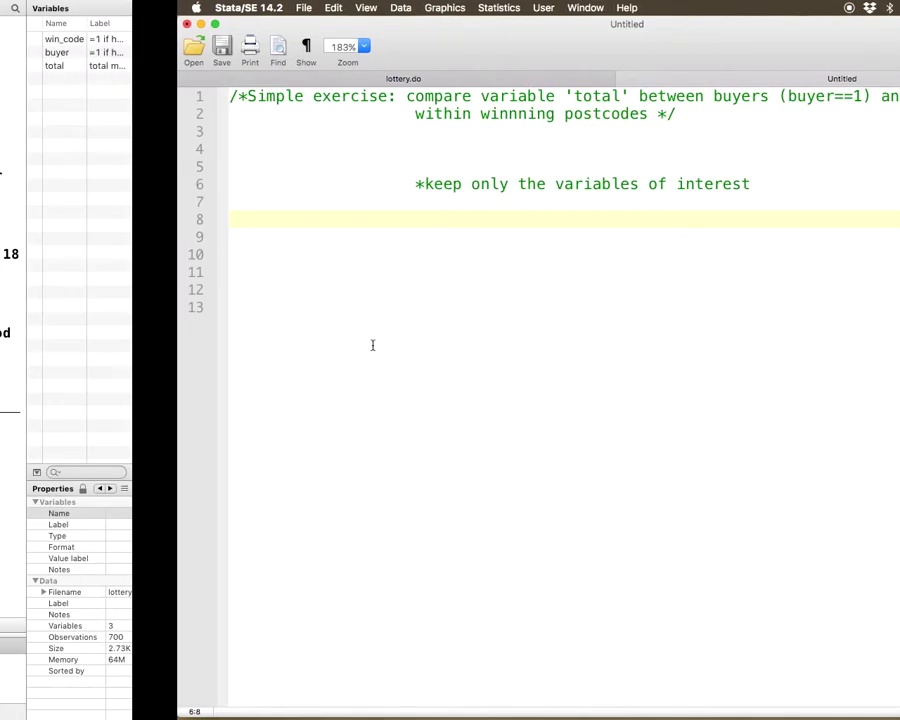
text(sum)
key(Return)
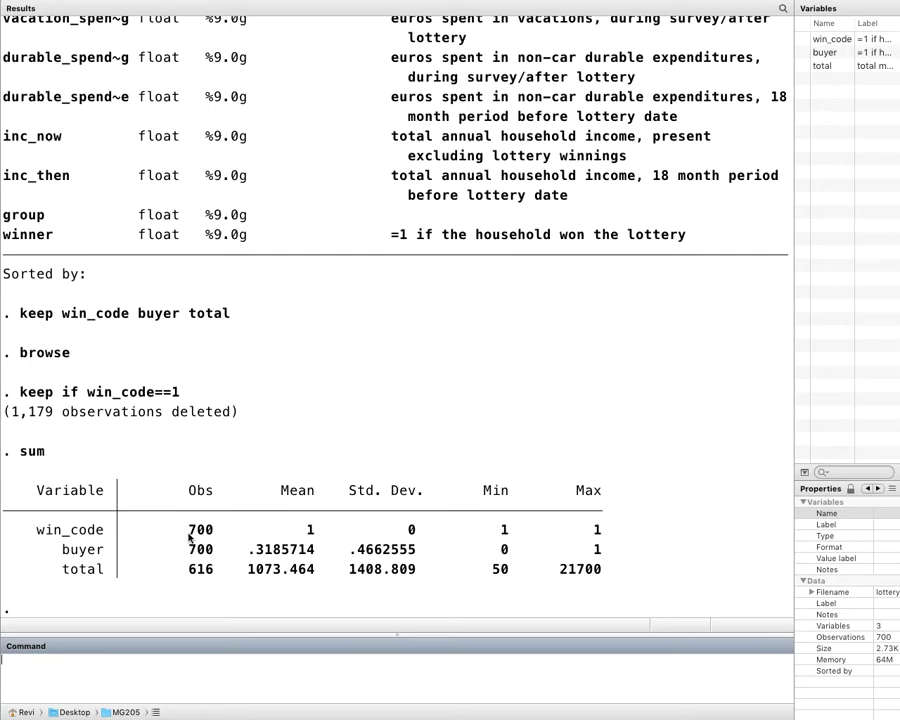
drag(190, 531, 218, 528)
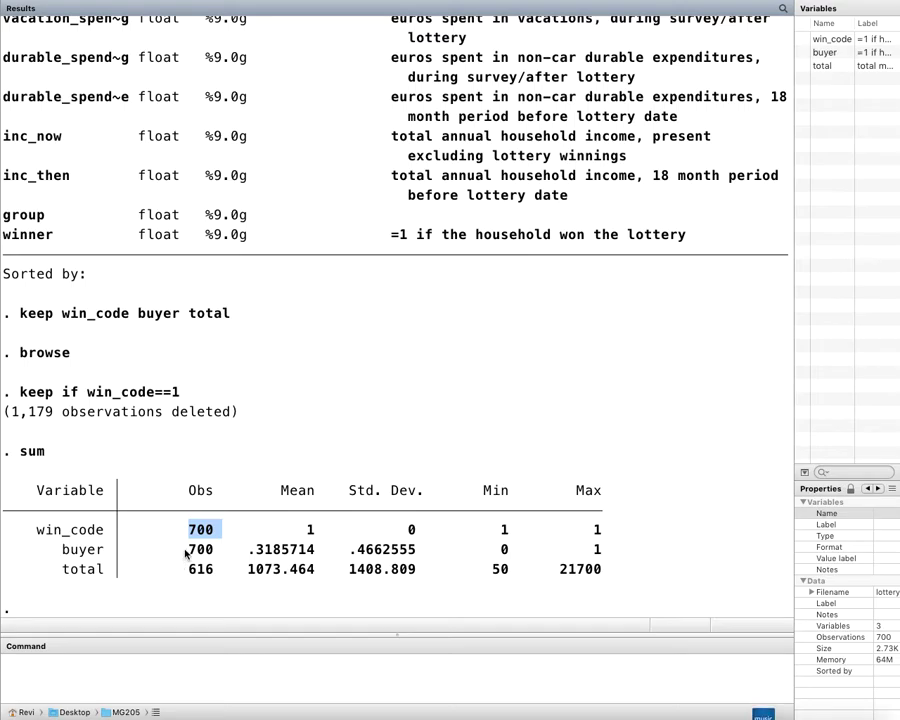
drag(183, 549, 209, 572)
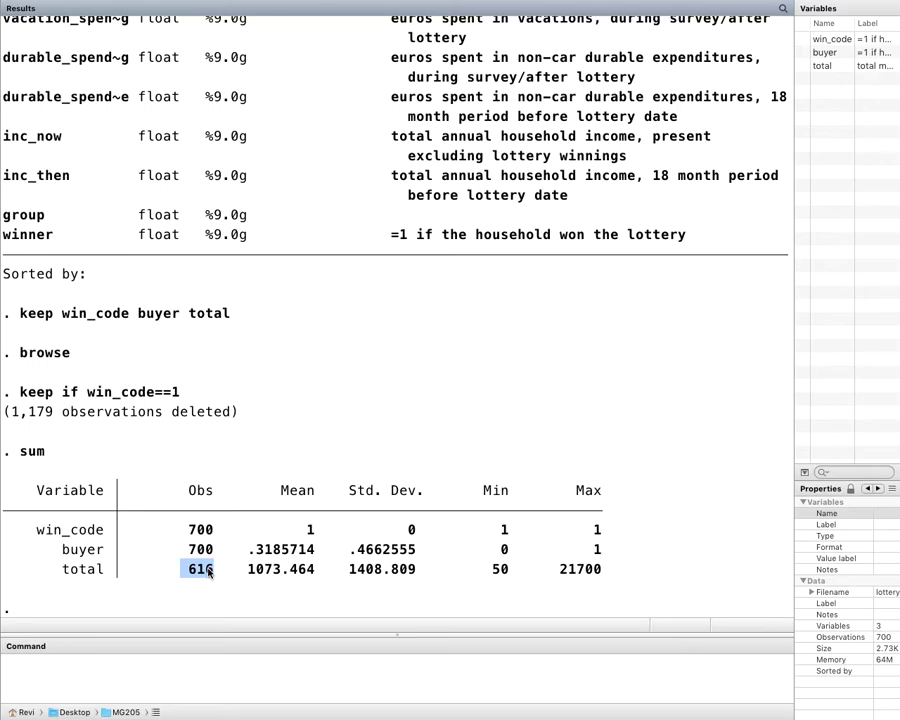
click(248, 572)
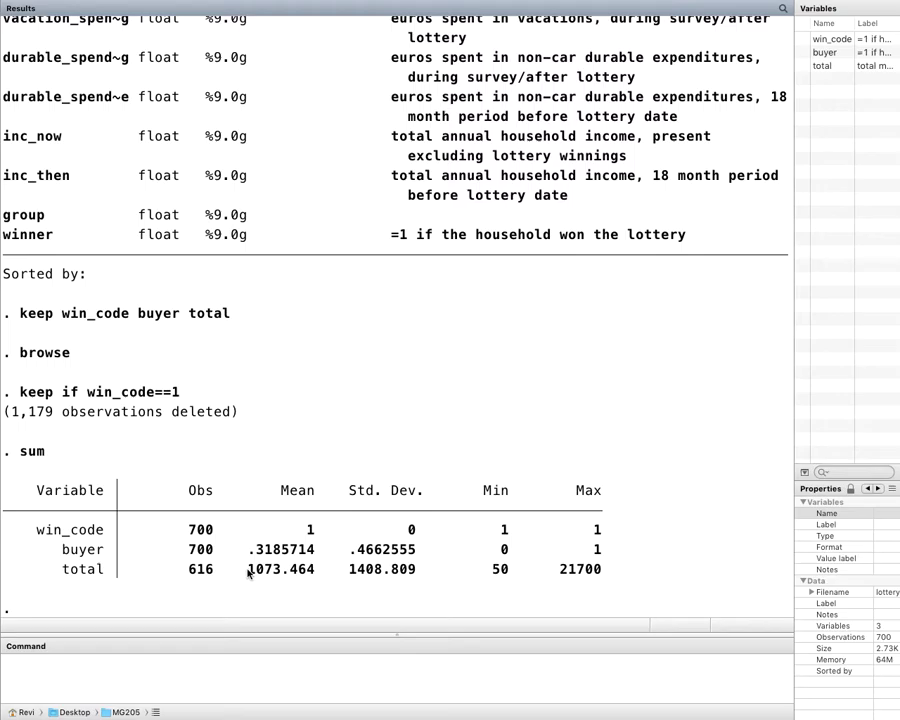
drag(248, 572, 324, 569)
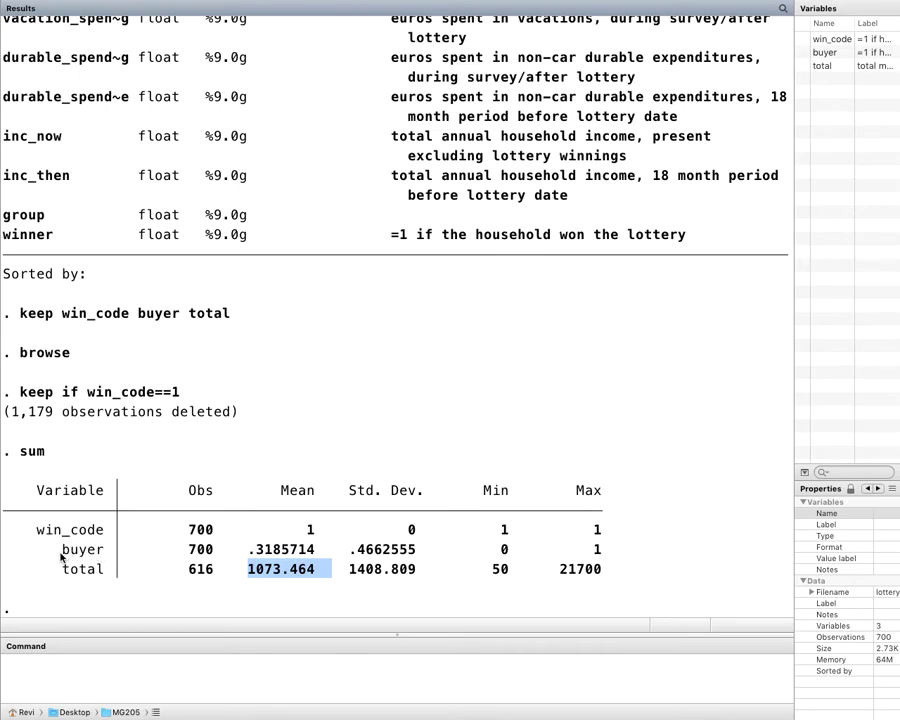
click(165, 657)
Step: Compute mean total for buyers (1180.884) and non-buyers (1025.554), highlighting both values
text(mean )
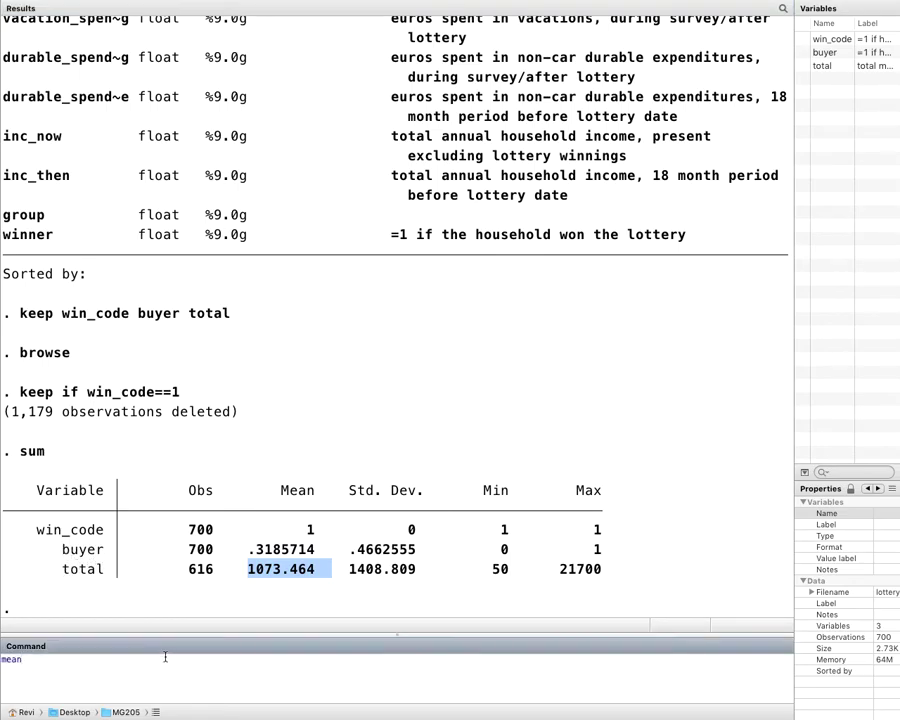
text(total if buyer==1)
key(Return)
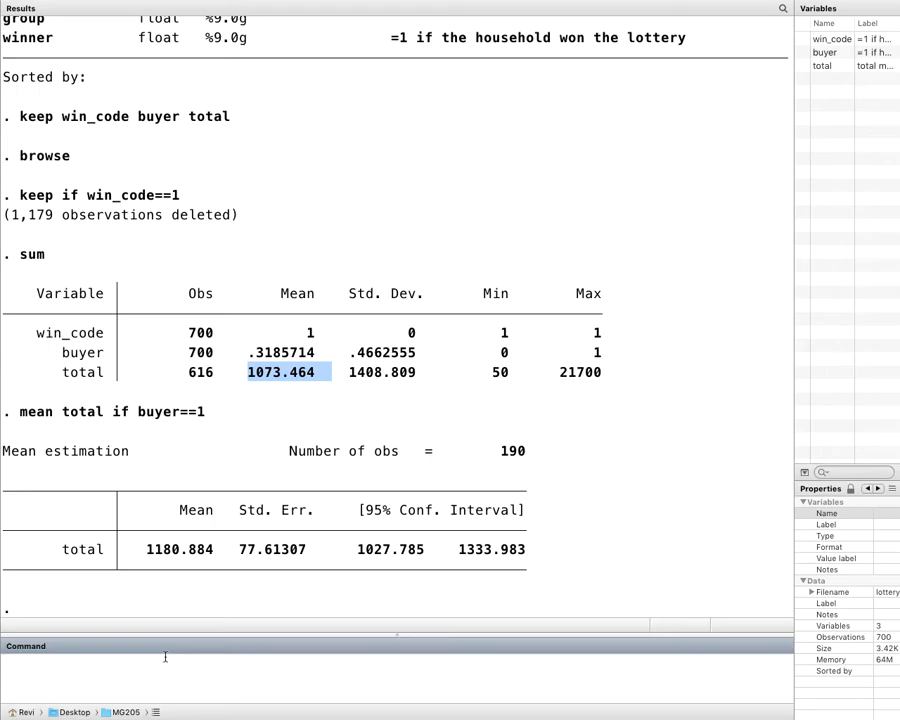
text(mean tota)
text(l if bue)
text(er==0)
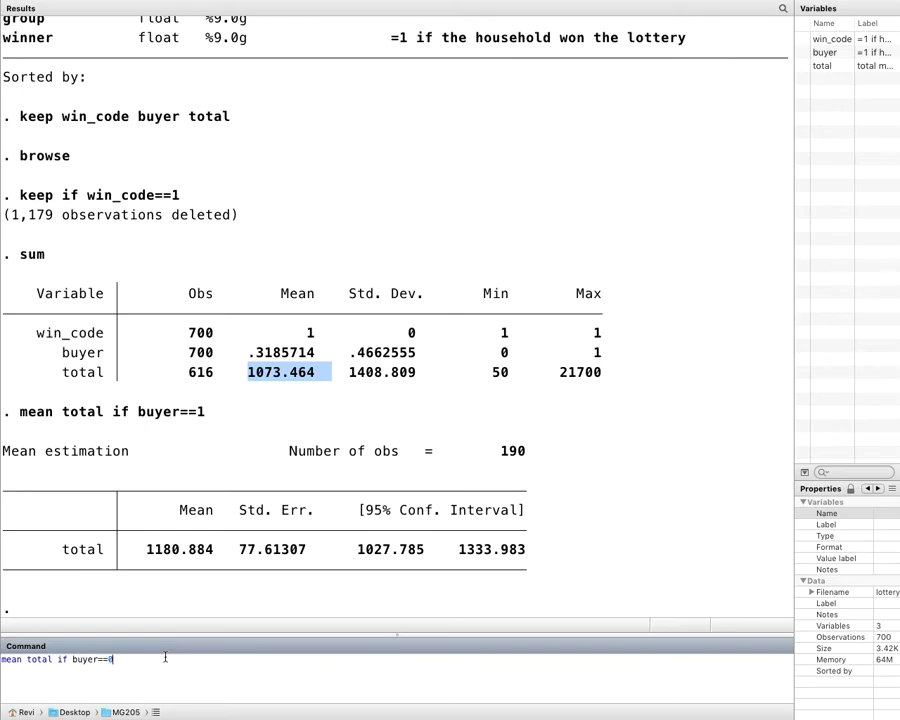
key(Return)
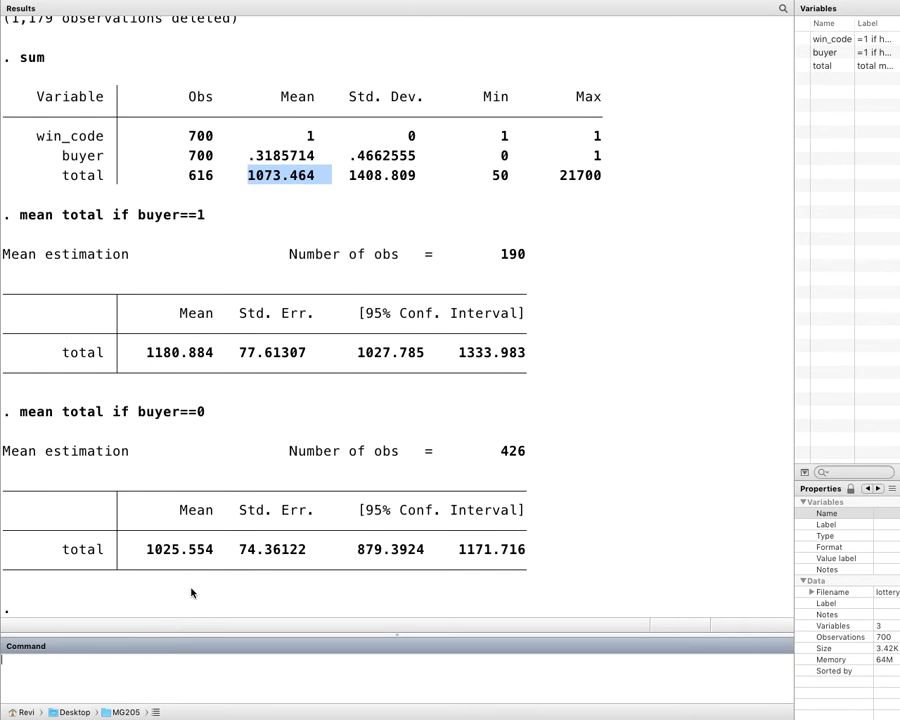
drag(148, 550, 214, 550)
drag(148, 352, 213, 353)
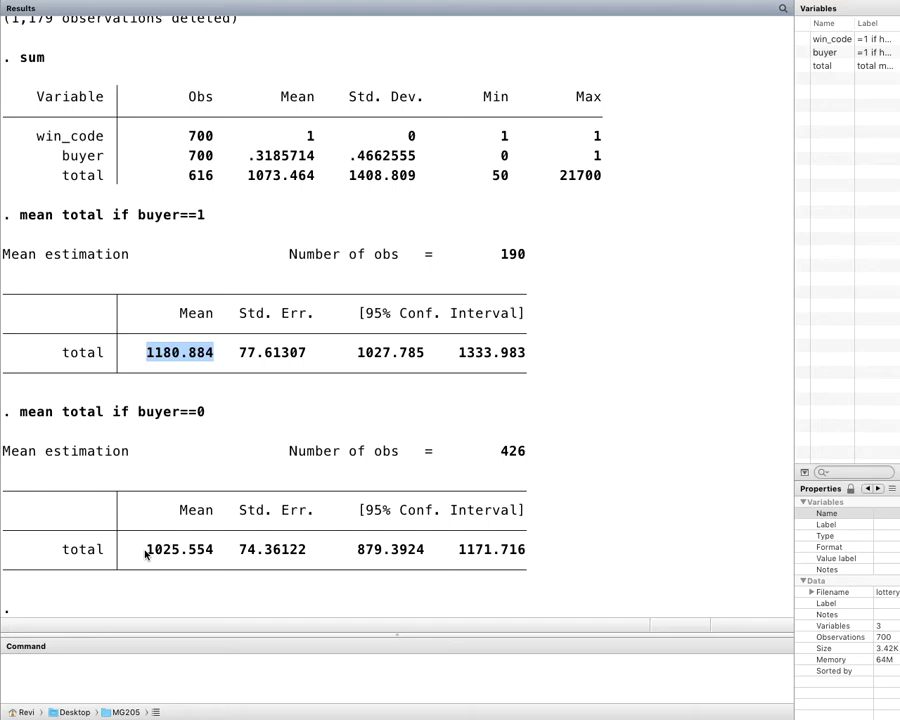
drag(147, 551, 210, 556)
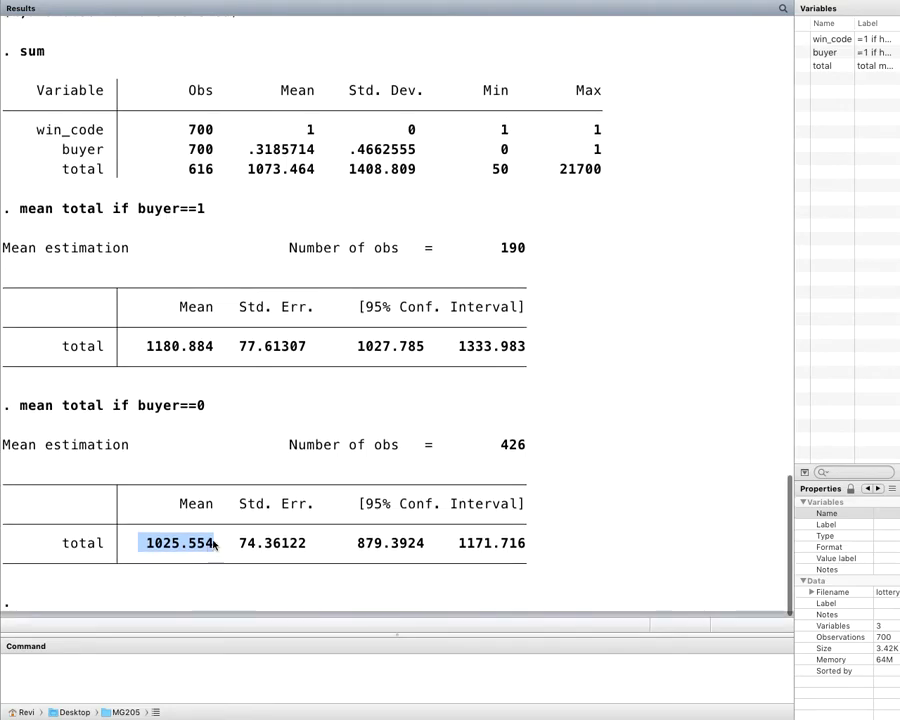
scroll(291, 466, up, 1)
click(291, 466)
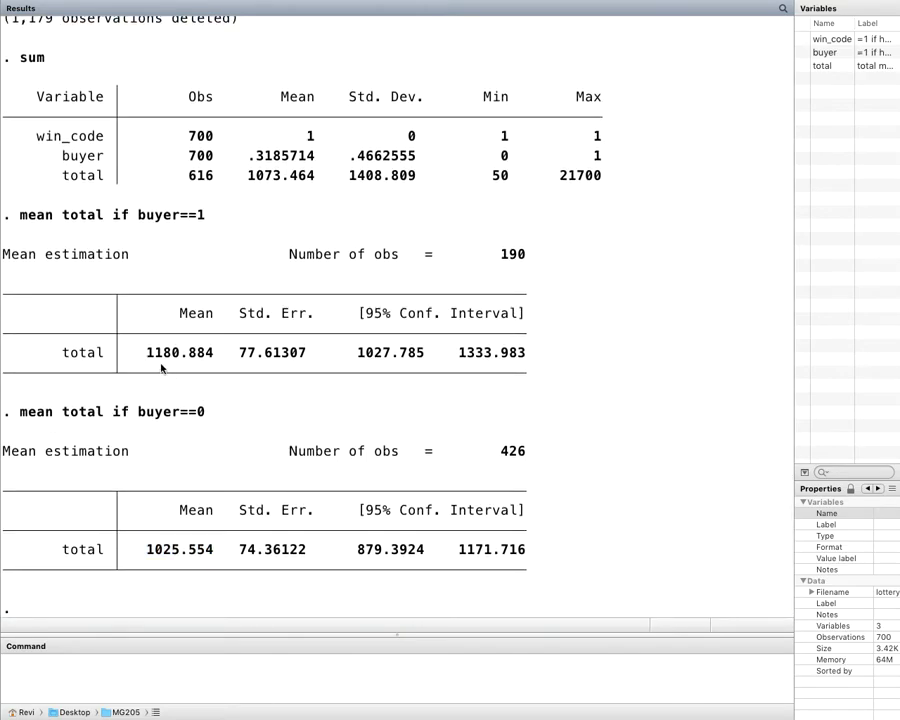
drag(148, 353, 198, 353)
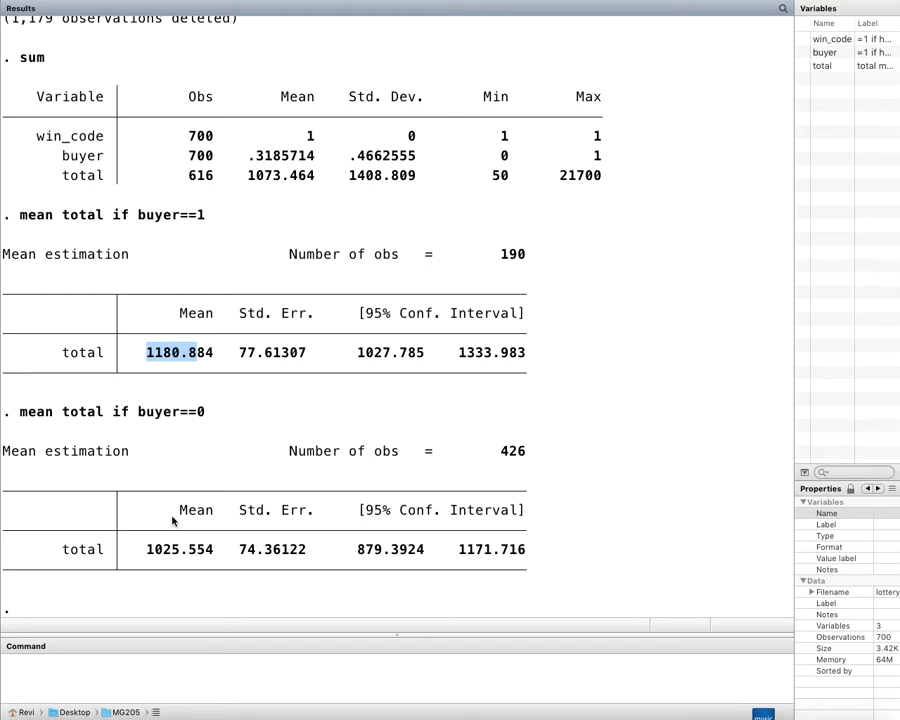
click(94, 667)
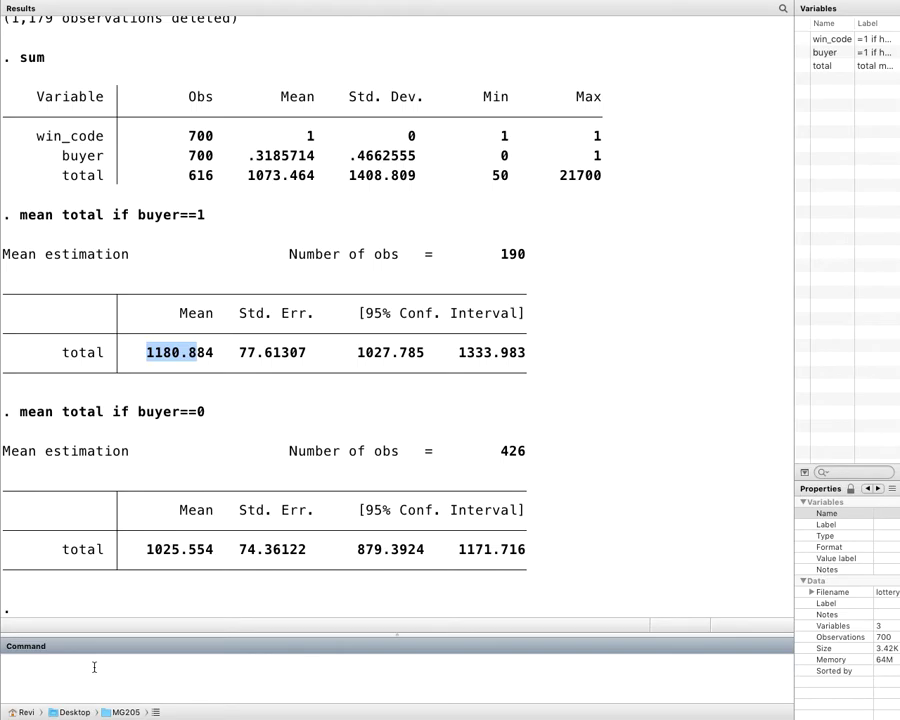
Step: Run reg total buyer to regress total on buyer
text(reg total)
text(buyer)
key(Return)
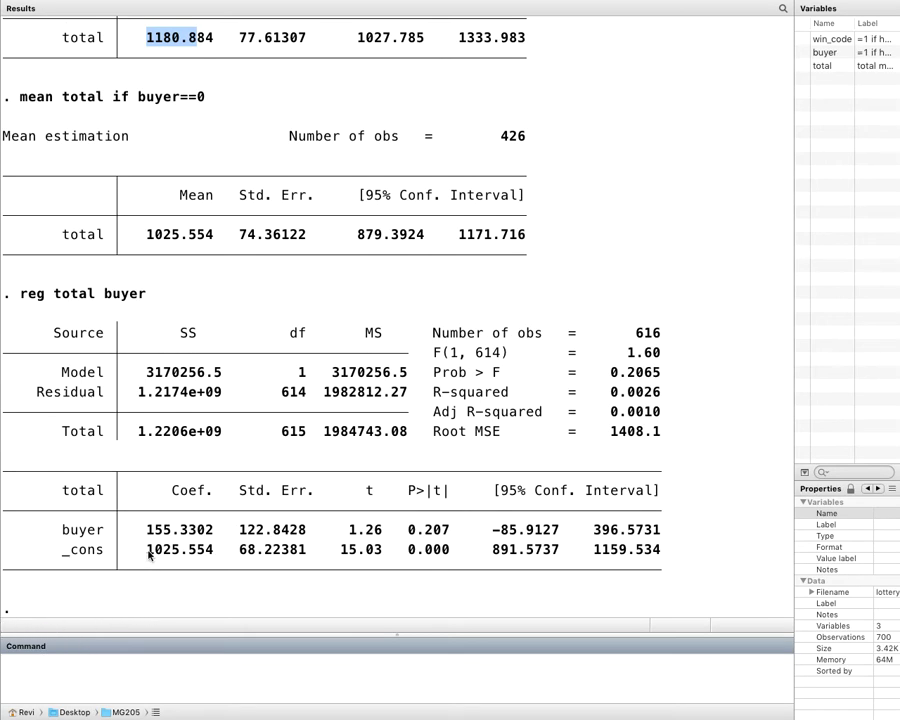
Step: Compare the constant 1025.554 and coefficient 155.3302 with the buyer and non-buyer means
drag(146, 550, 212, 551)
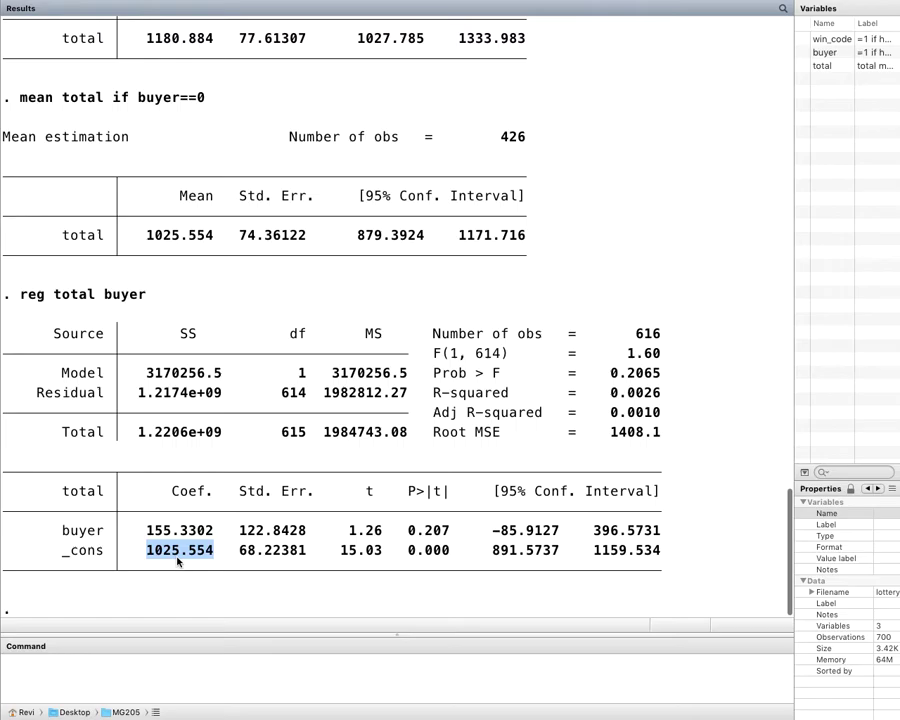
scroll(176, 556, up, 5)
scroll(177, 559, up, 1)
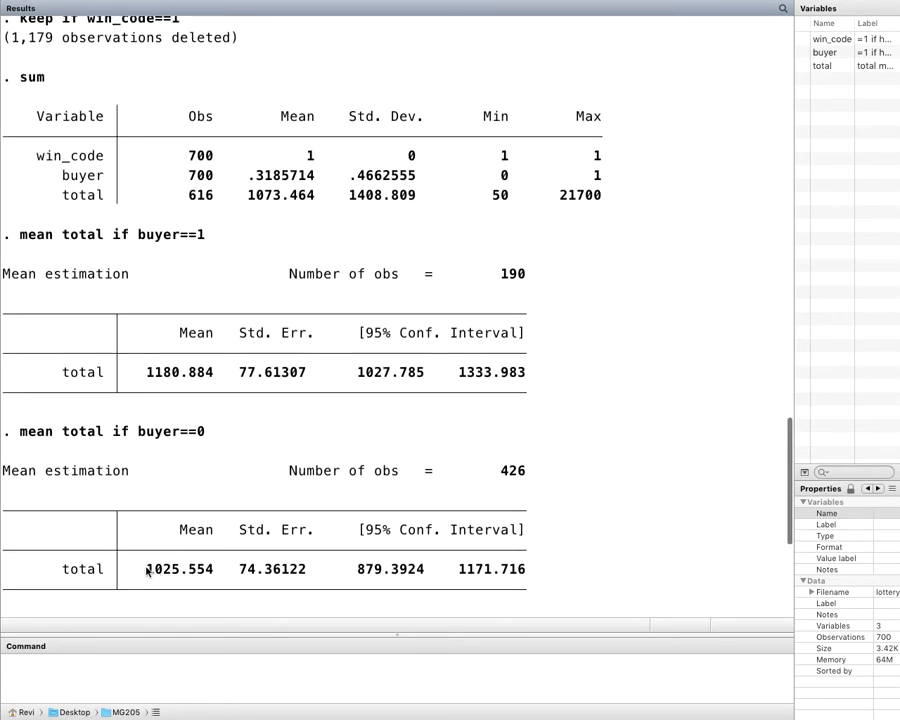
drag(143, 569, 225, 567)
scroll(223, 567, down, 6)
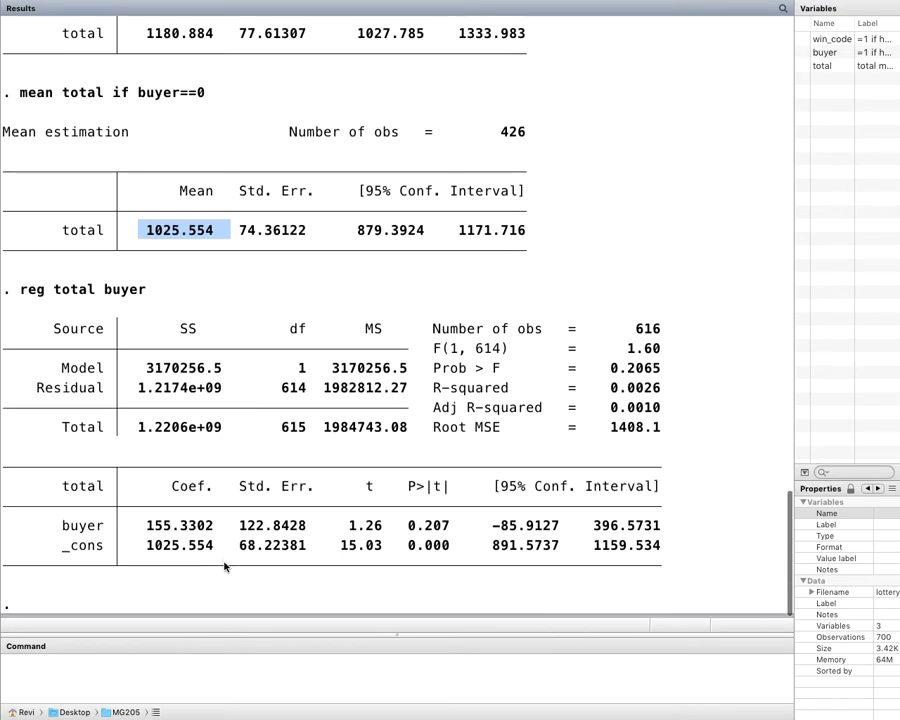
drag(146, 550, 211, 553)
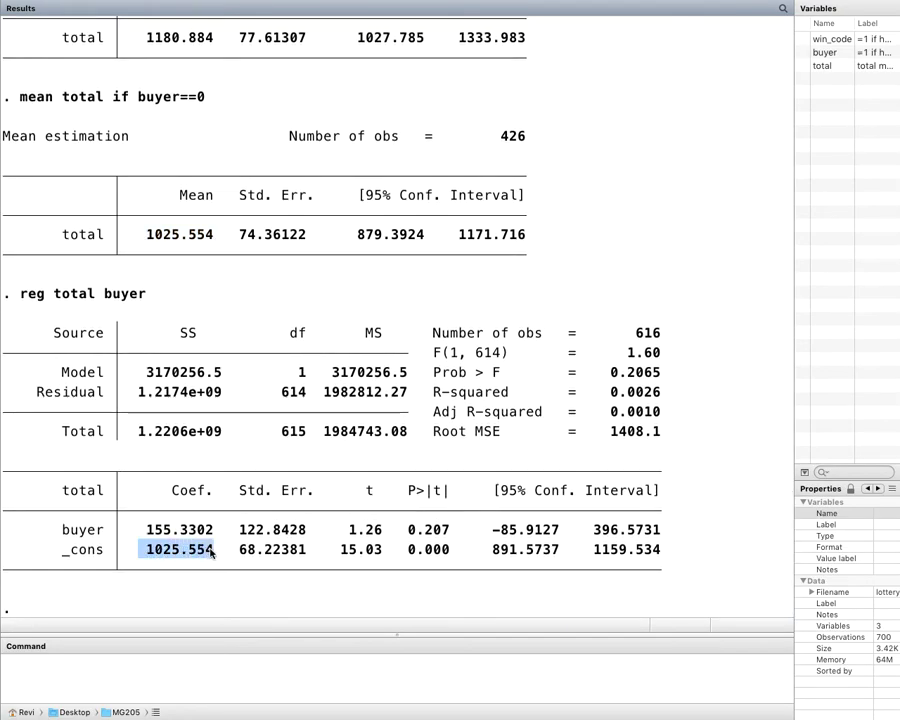
drag(145, 529, 214, 530)
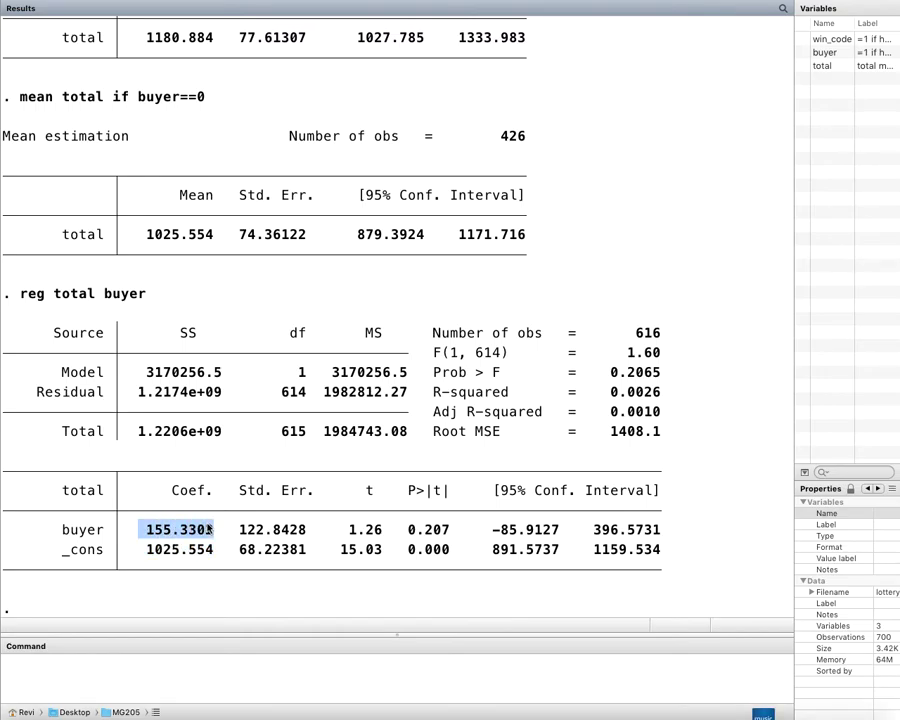
scroll(206, 432, up, 5)
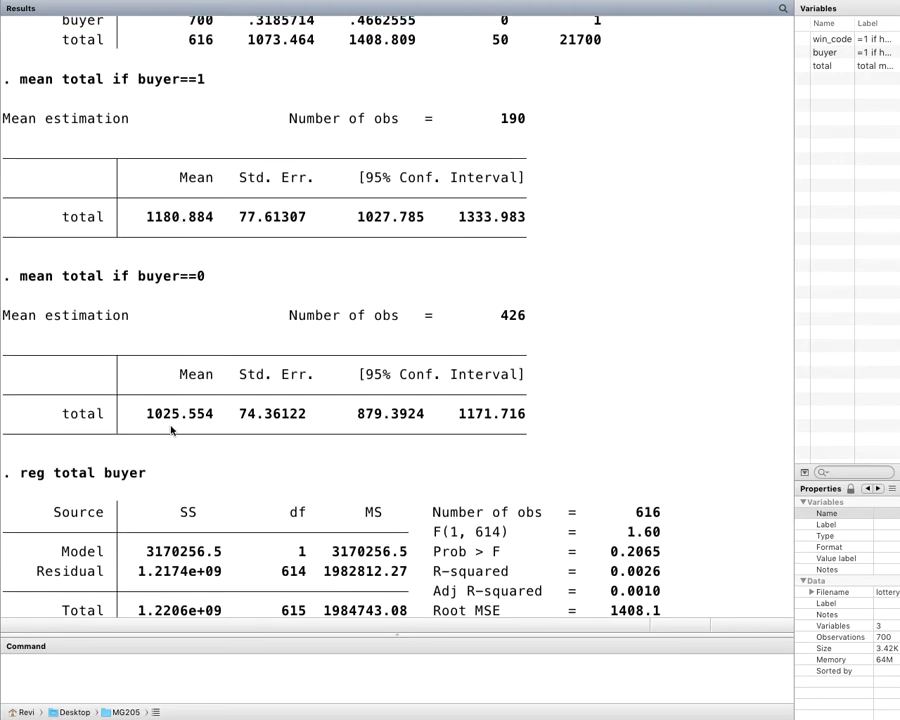
drag(140, 413, 222, 413)
drag(142, 216, 211, 224)
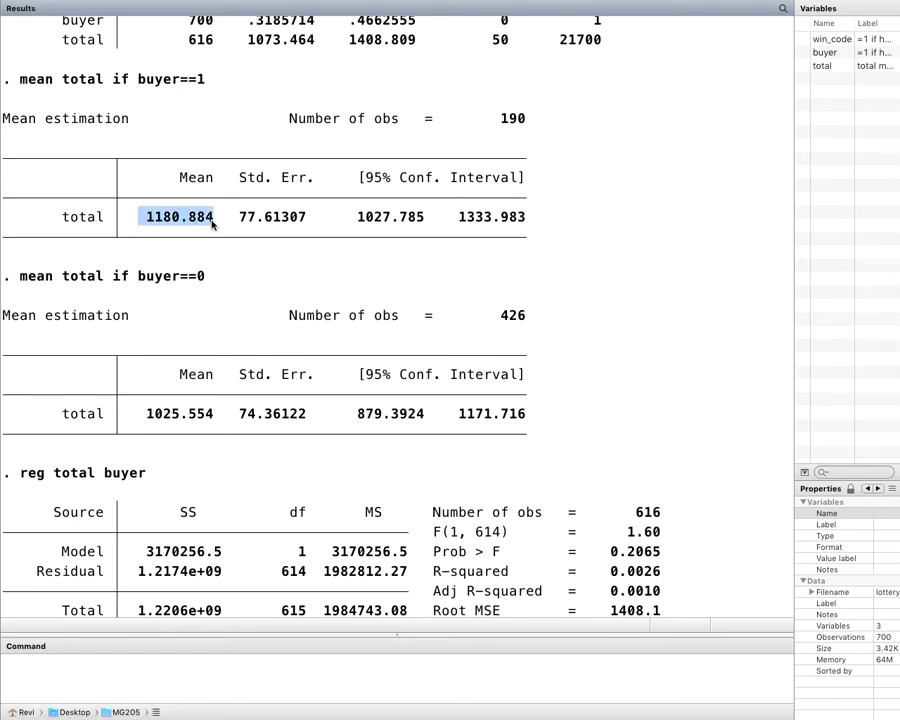
scroll(154, 516, down, 5)
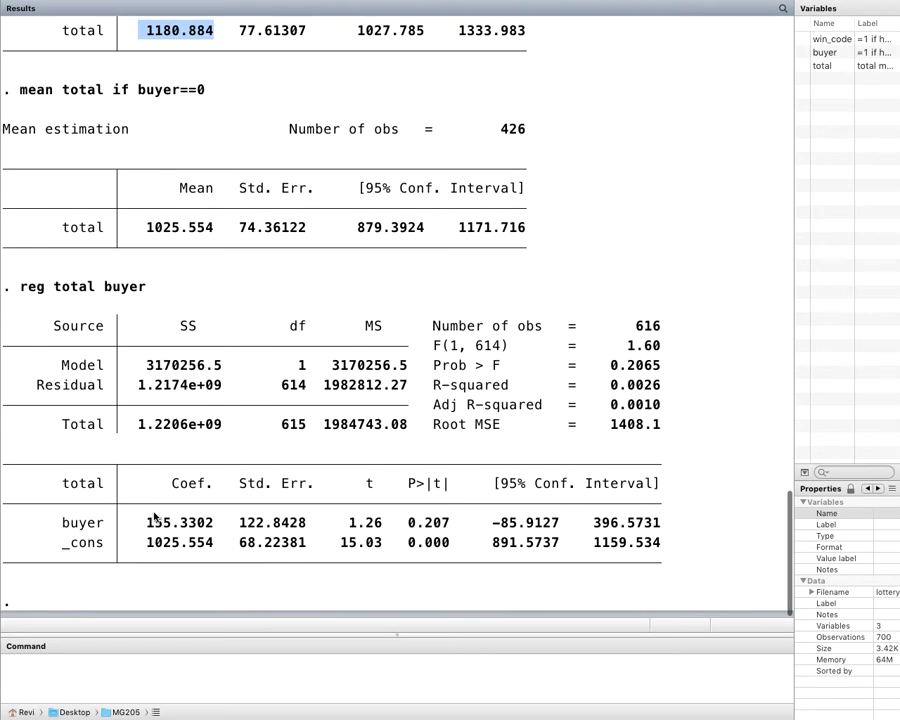
Step: Highlight the buyer coefficient 155.3302, its t-statistic 1.26 and p-value 0.207
drag(139, 530, 209, 533)
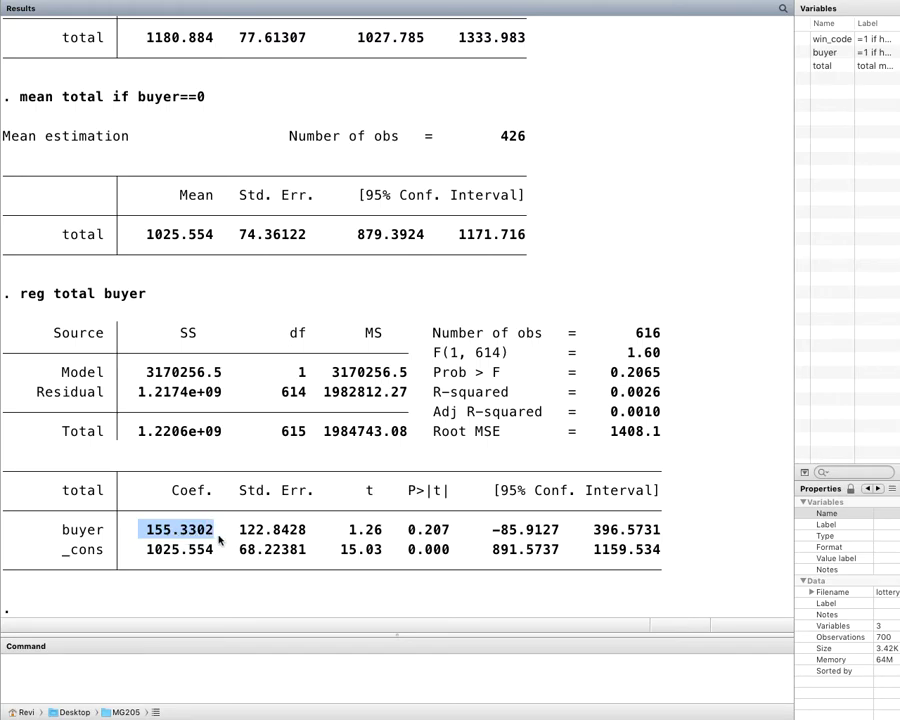
drag(345, 530, 390, 537)
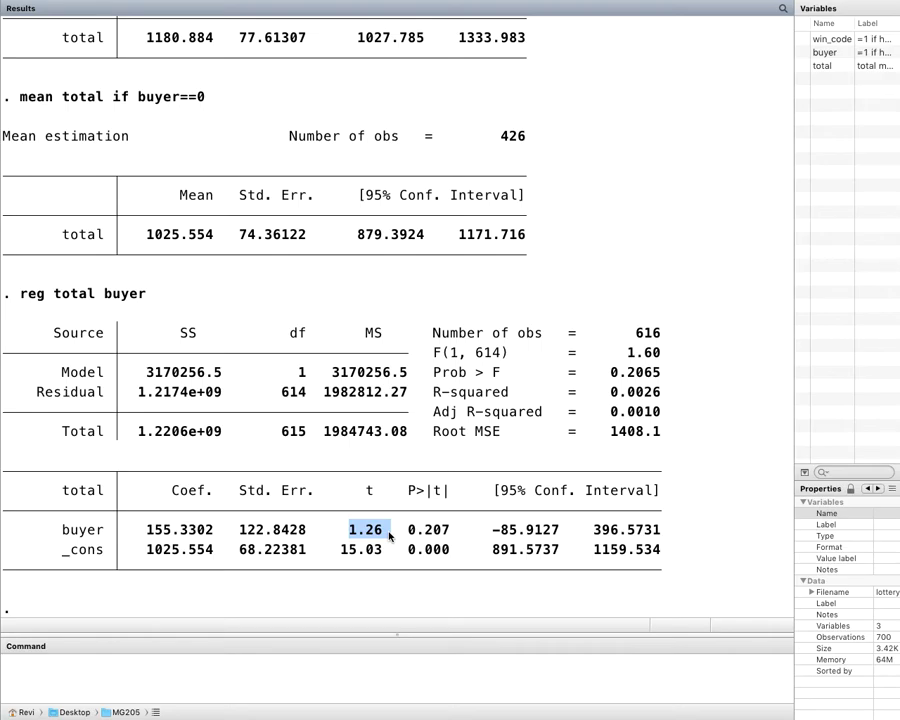
drag(413, 528, 445, 537)
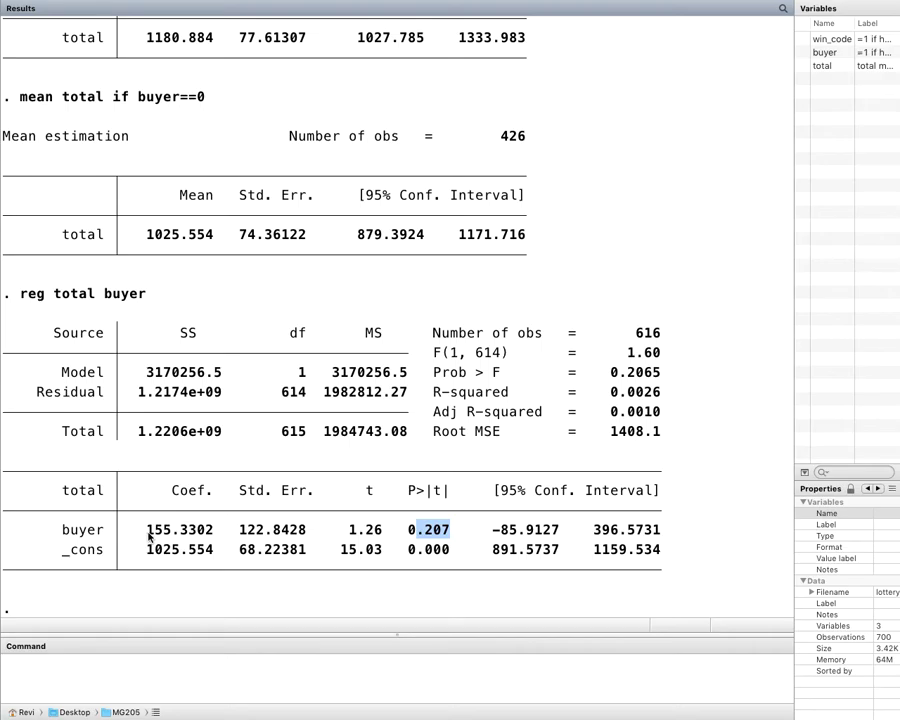
mouse_move(18, 4)
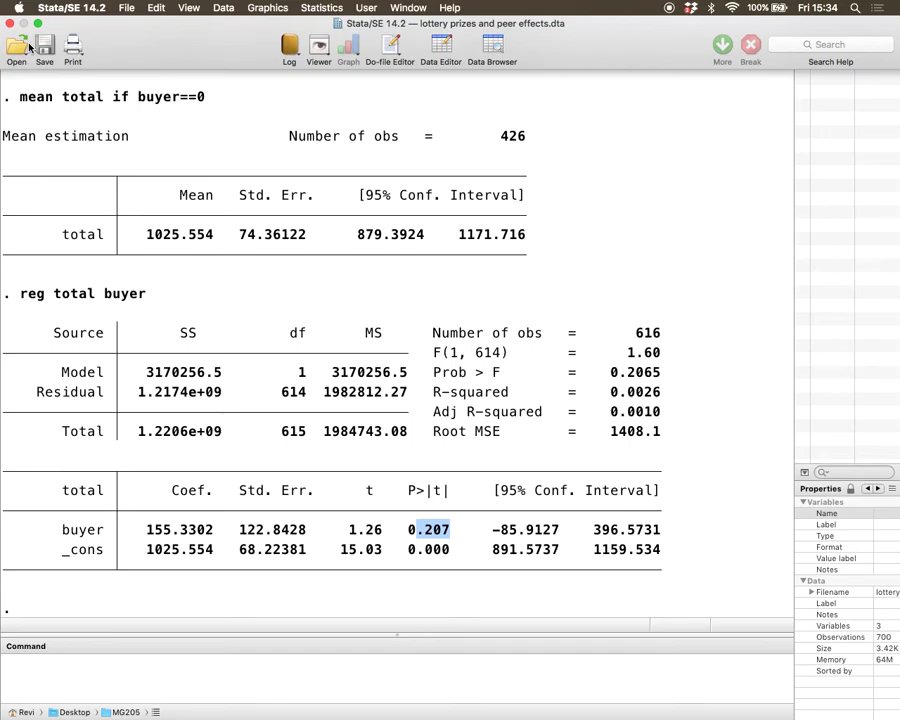
Step: Reopen lottery prizes and peer effects.dta, discarding the changes to the trimmed data
click(18, 45)
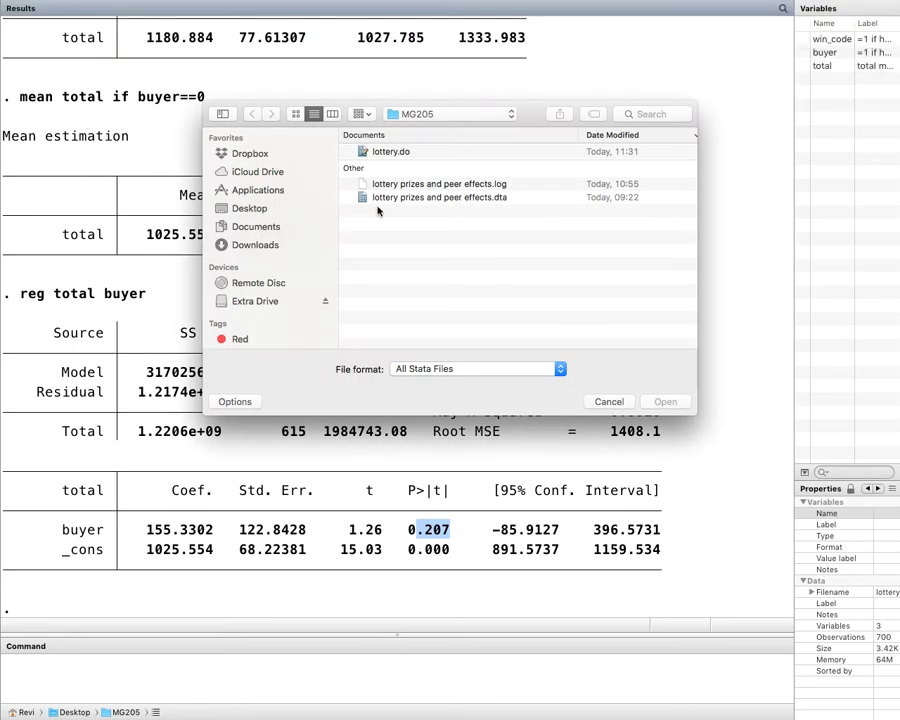
double_click(397, 198)
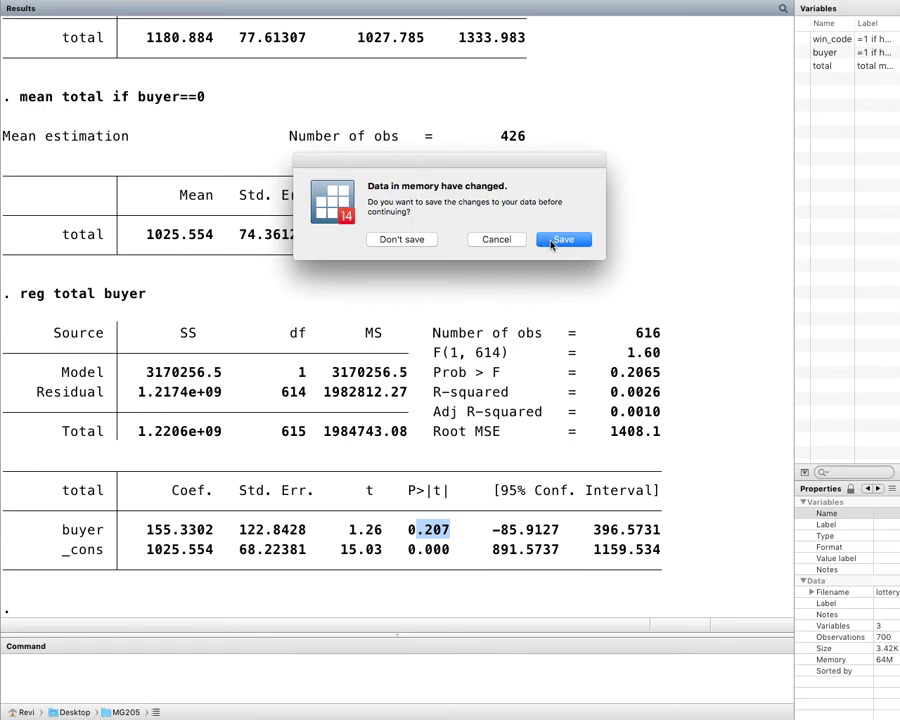
click(410, 239)
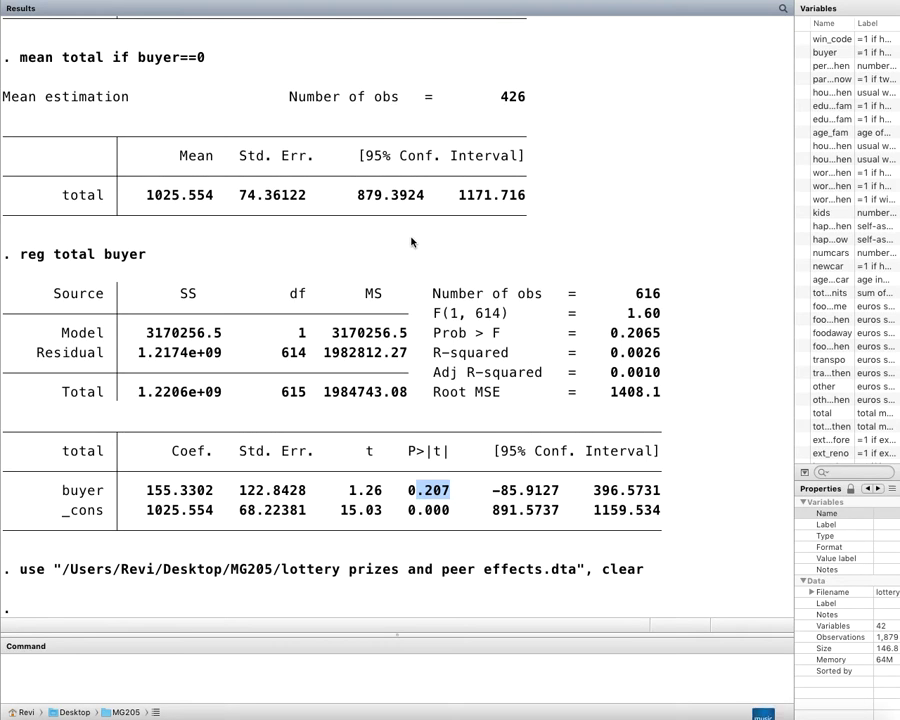
click(281, 664)
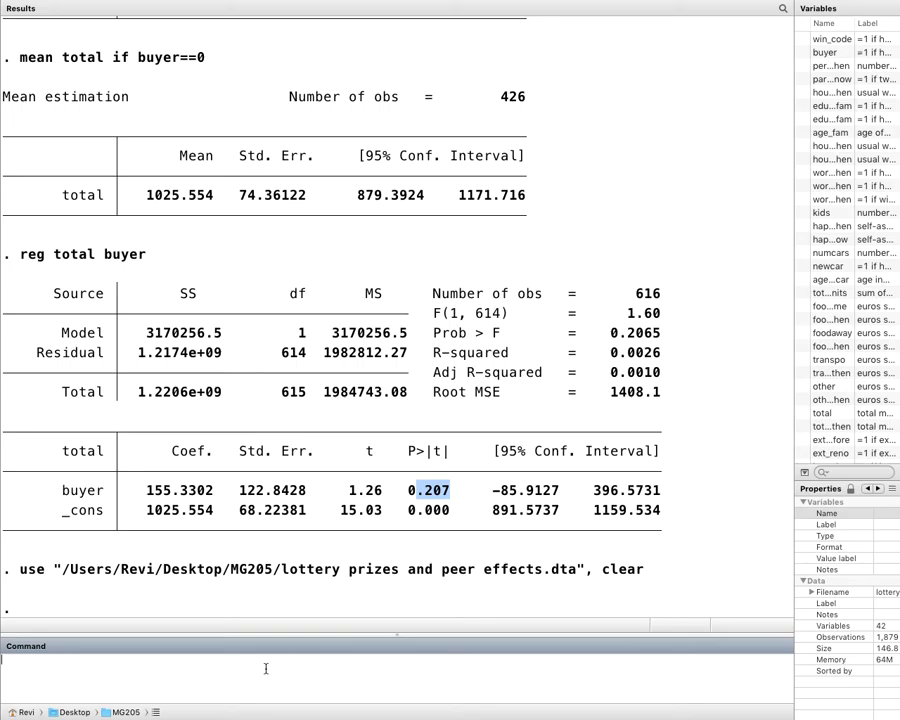
text(ttest total if win_code ==1)
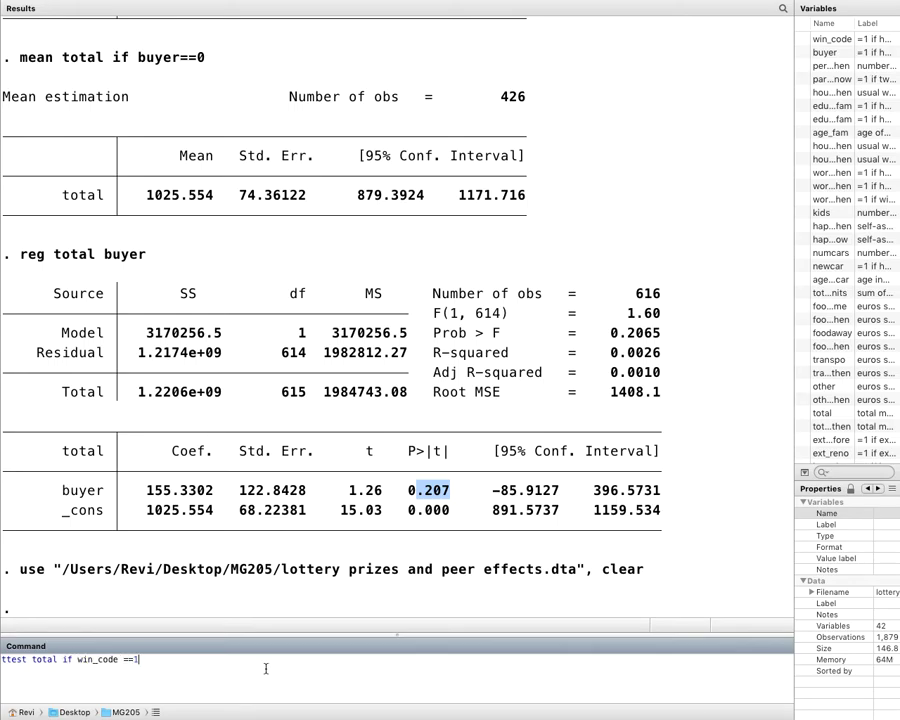
text(, by(buyer))
key(Return)
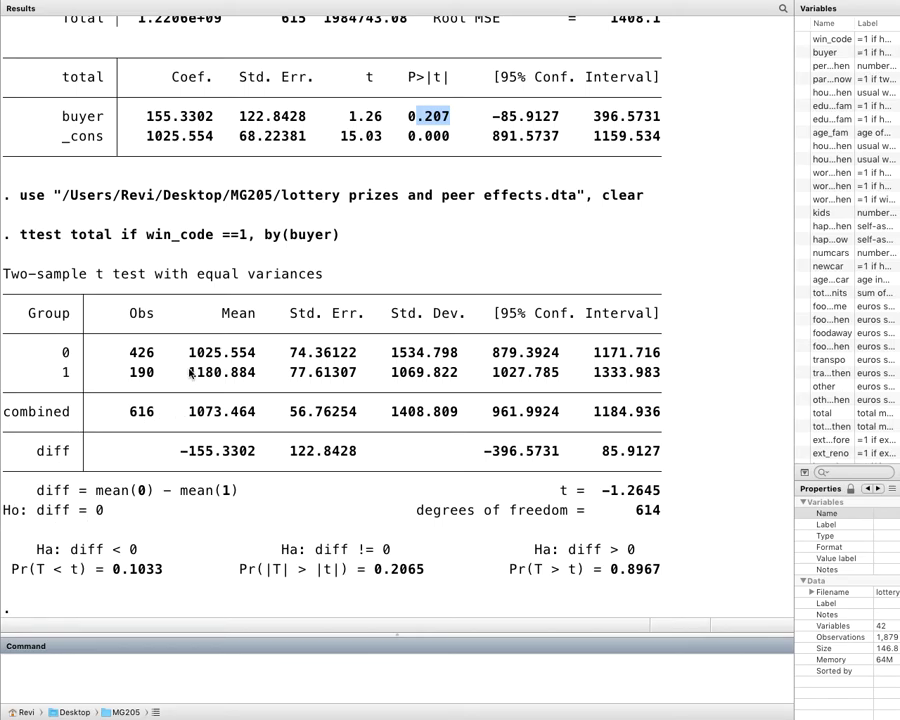
drag(188, 352, 272, 354)
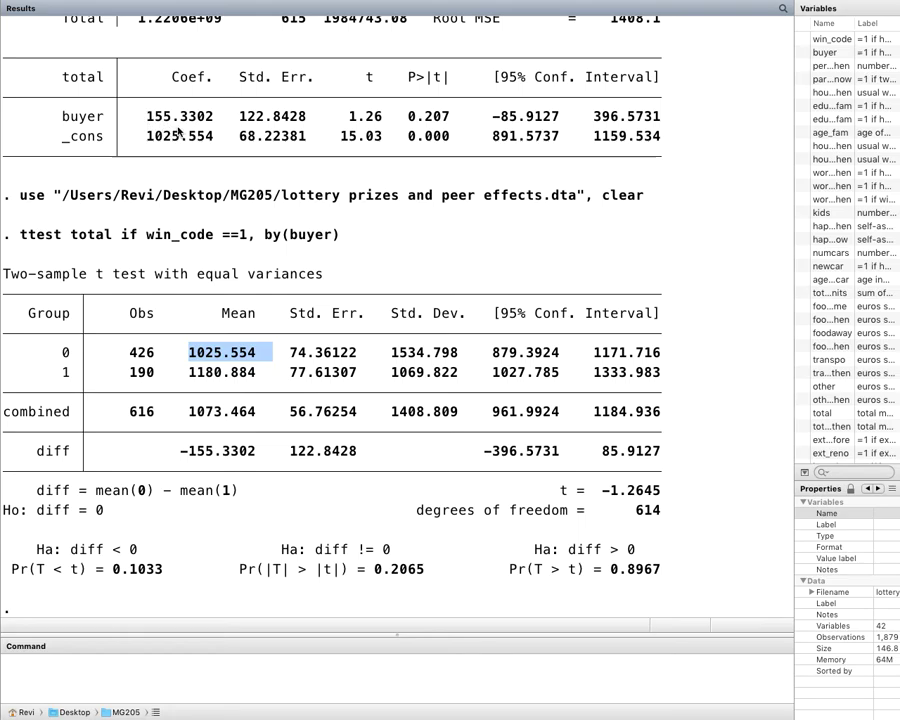
drag(182, 451, 245, 465)
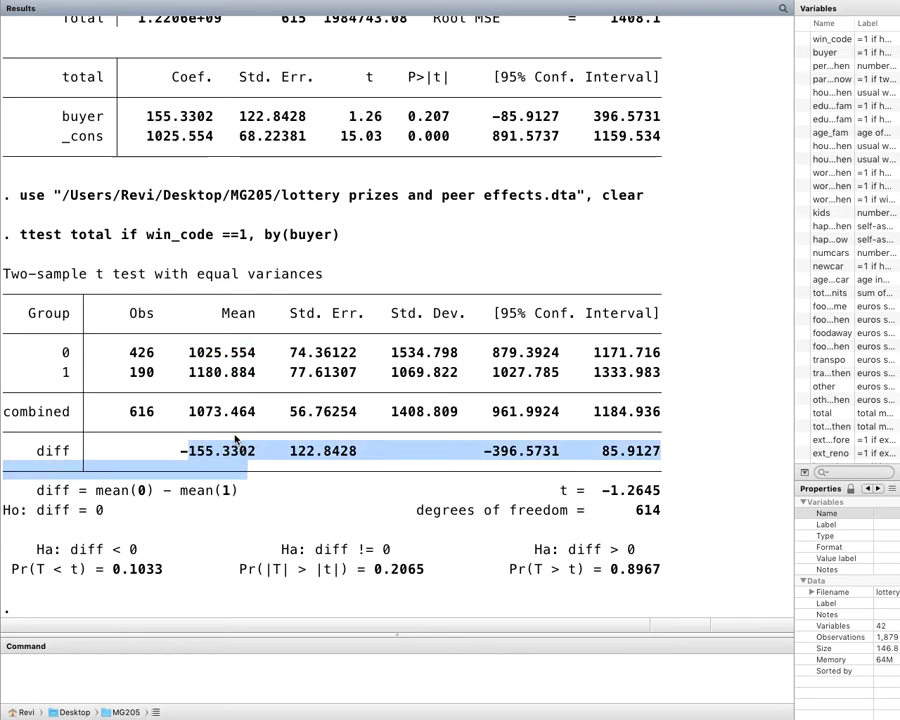
drag(20, 234, 348, 234)
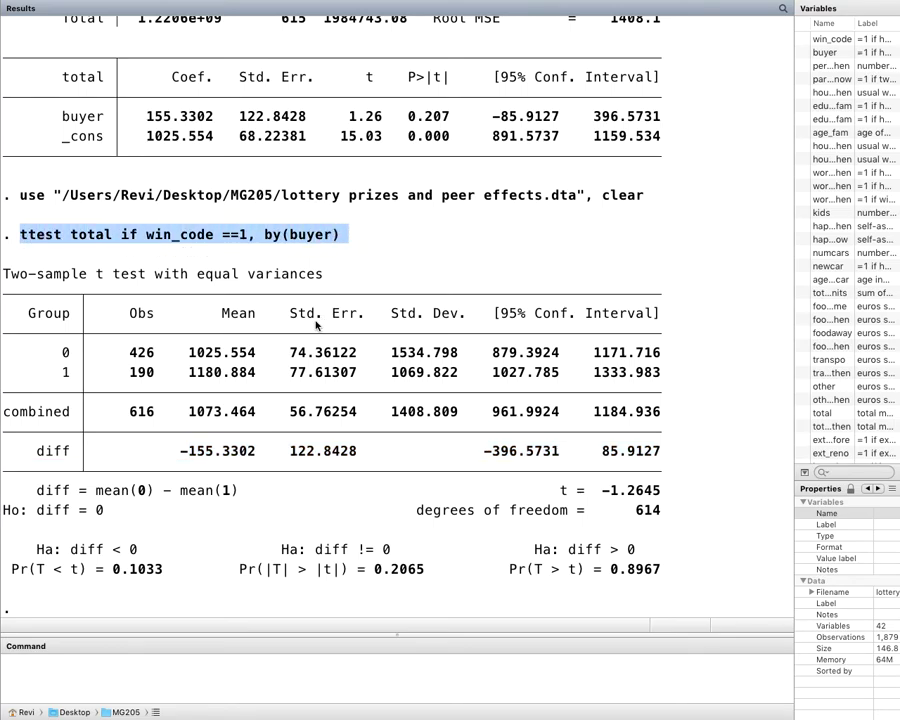
scroll(215, 452, down, 1)
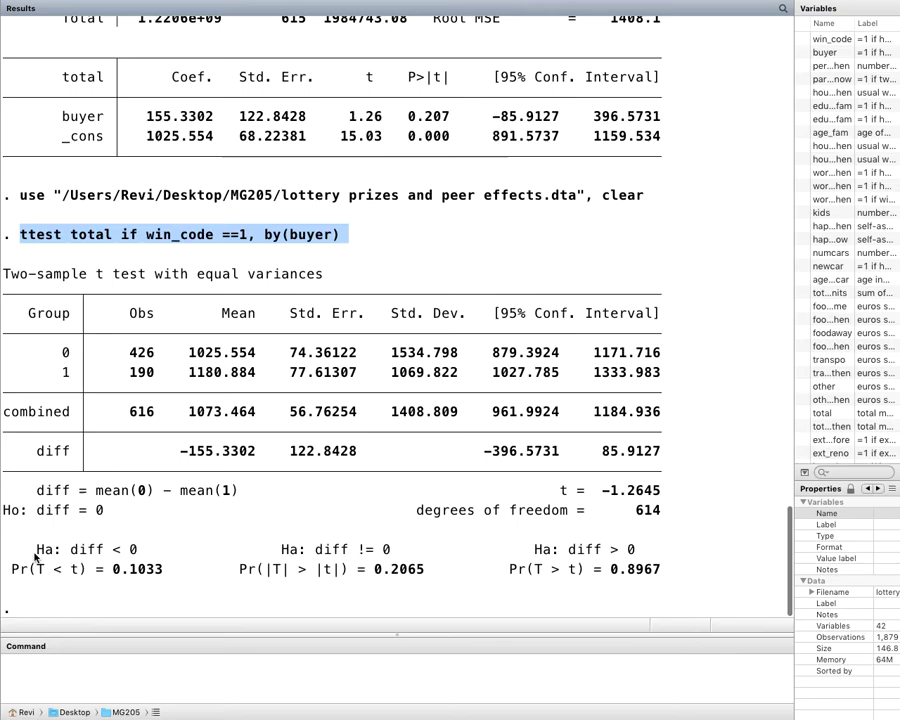
drag(29, 549, 104, 550)
drag(262, 560, 660, 588)
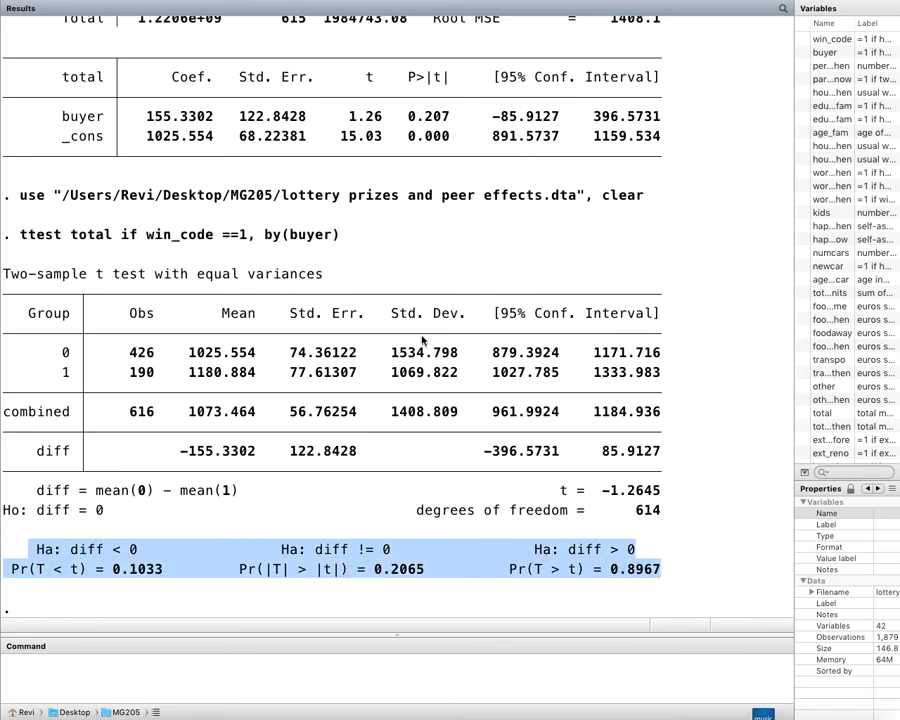
drag(406, 120, 456, 124)
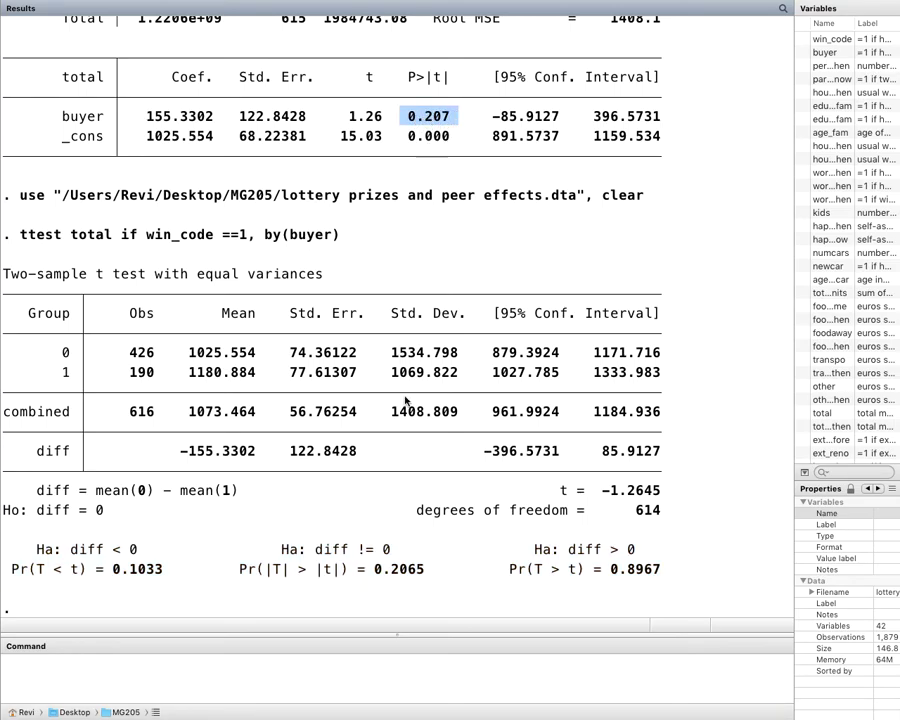
drag(390, 574, 425, 577)
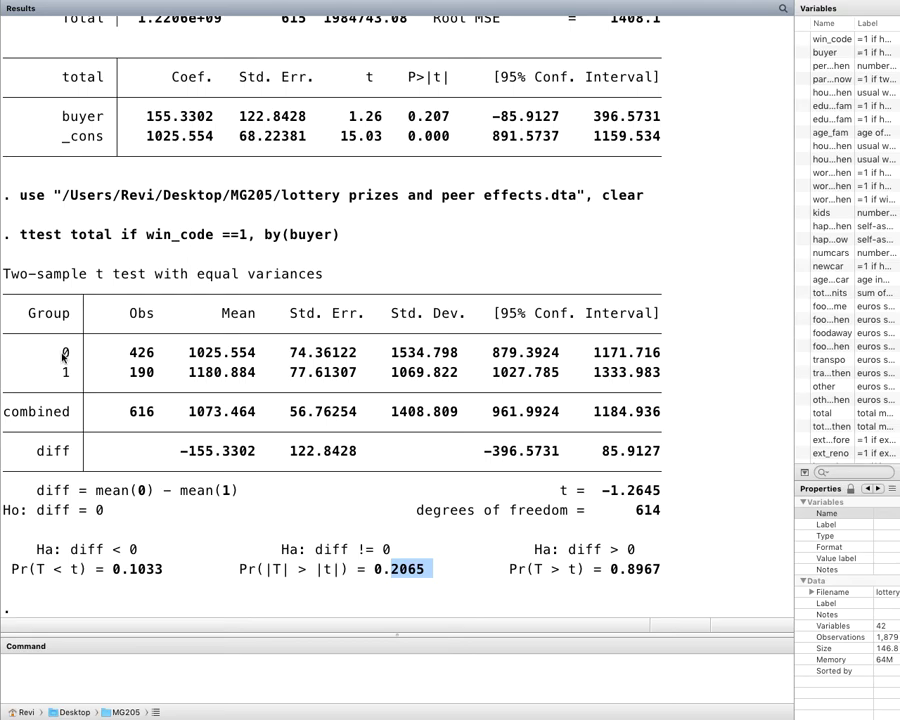
drag(61, 351, 152, 360)
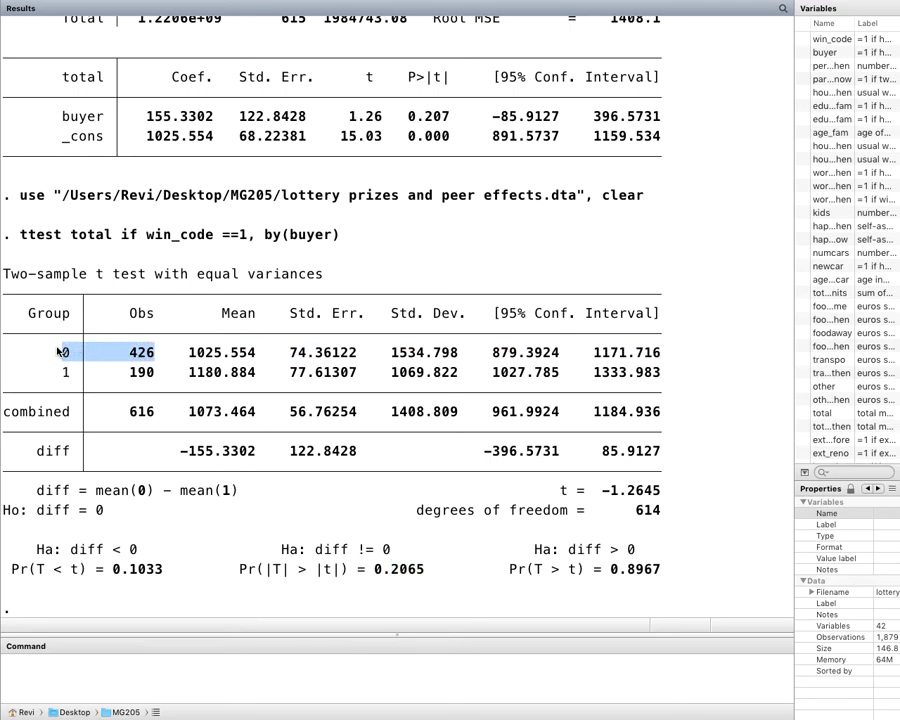
click(135, 365)
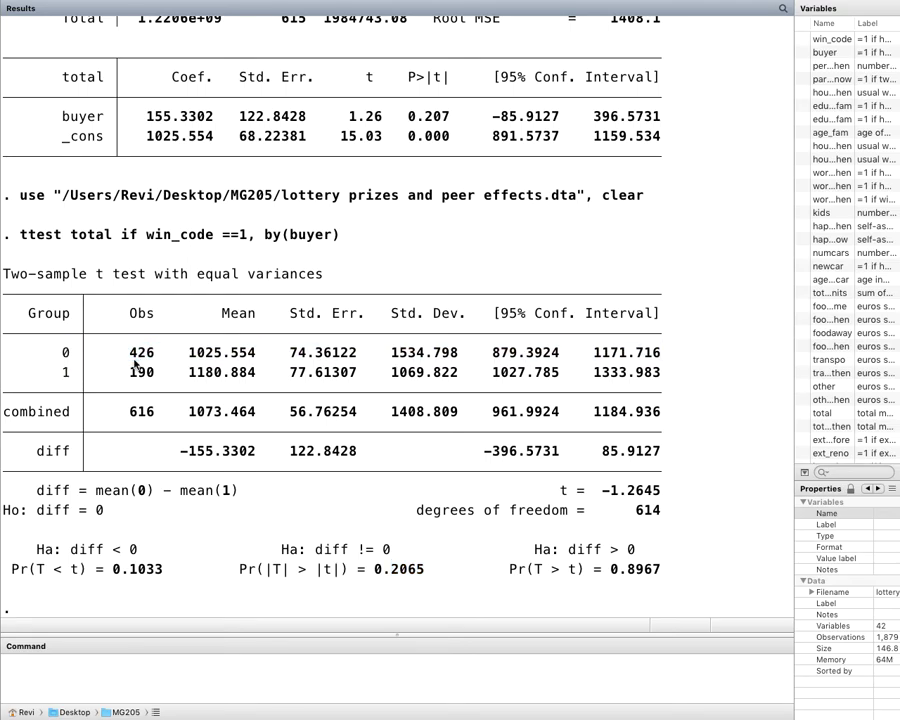
drag(190, 354, 353, 357)
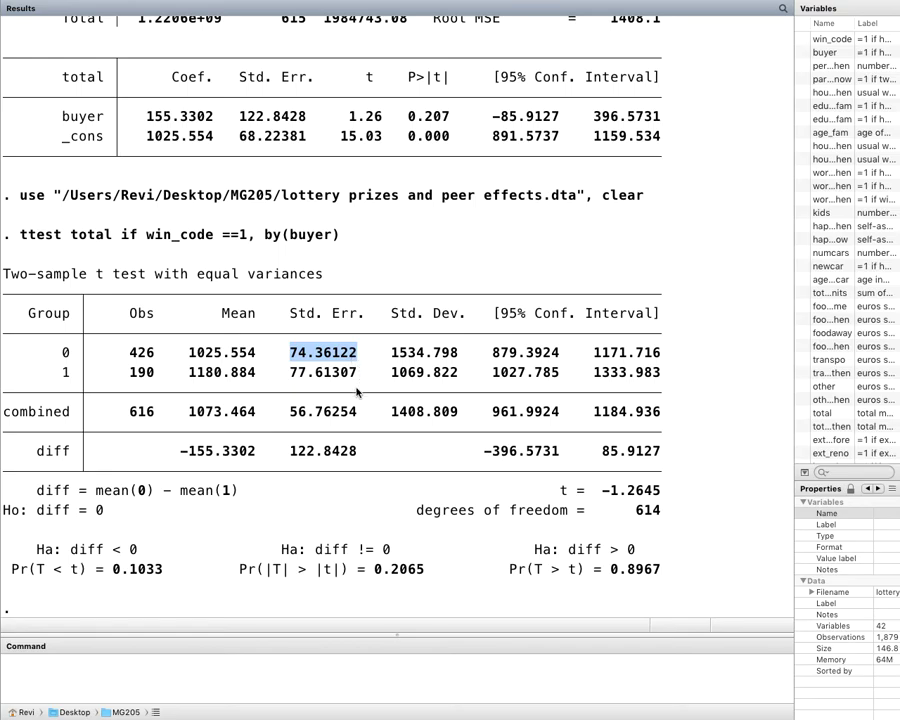
scroll(351, 410, down, 1)
drag(285, 451, 370, 452)
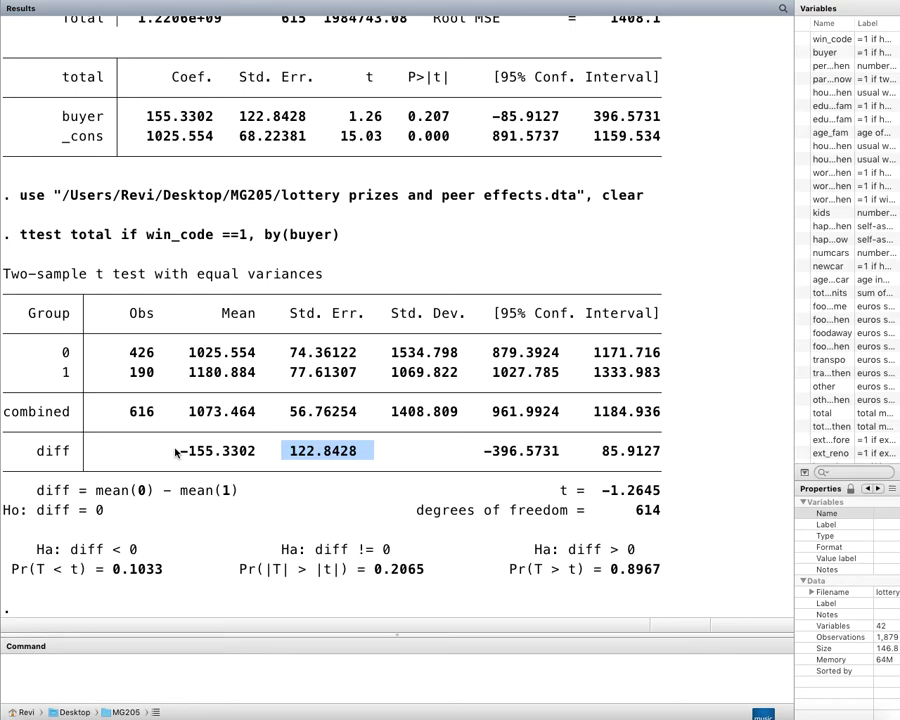
drag(176, 451, 355, 458)
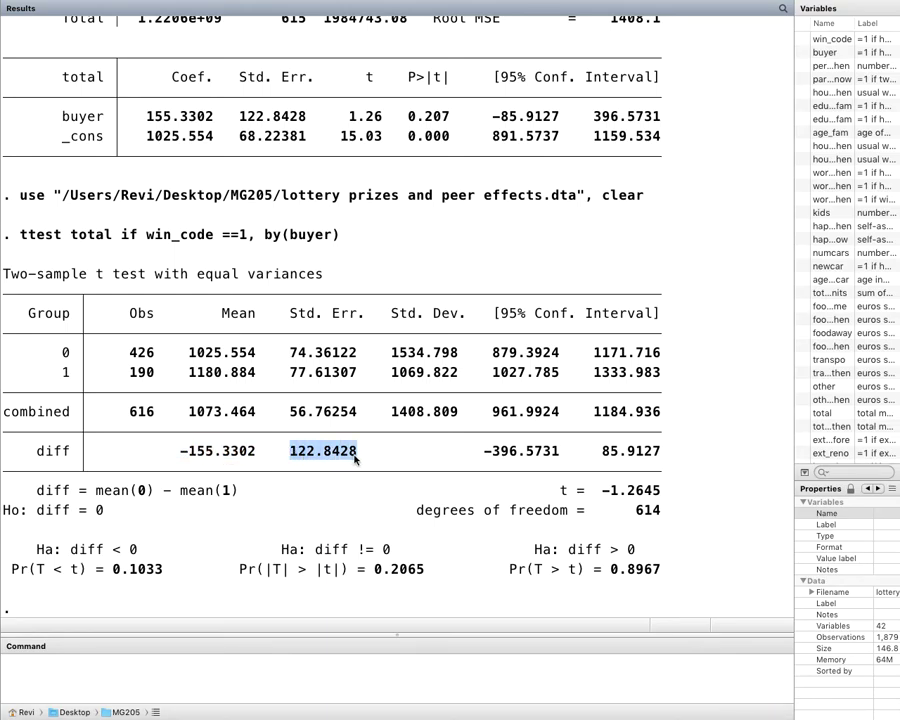
drag(556, 490, 657, 492)
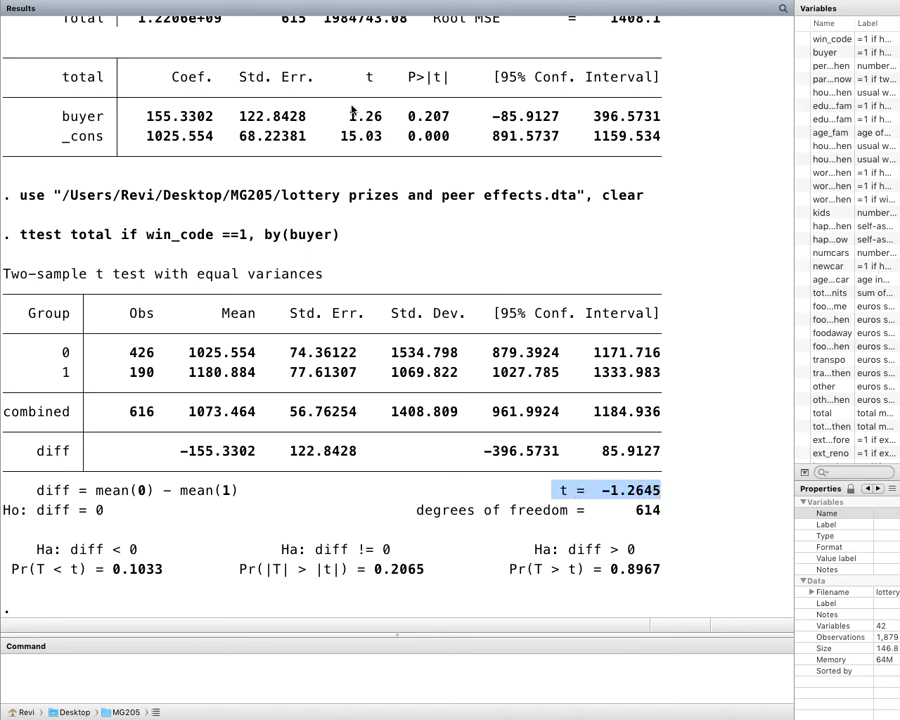
drag(349, 119, 396, 118)
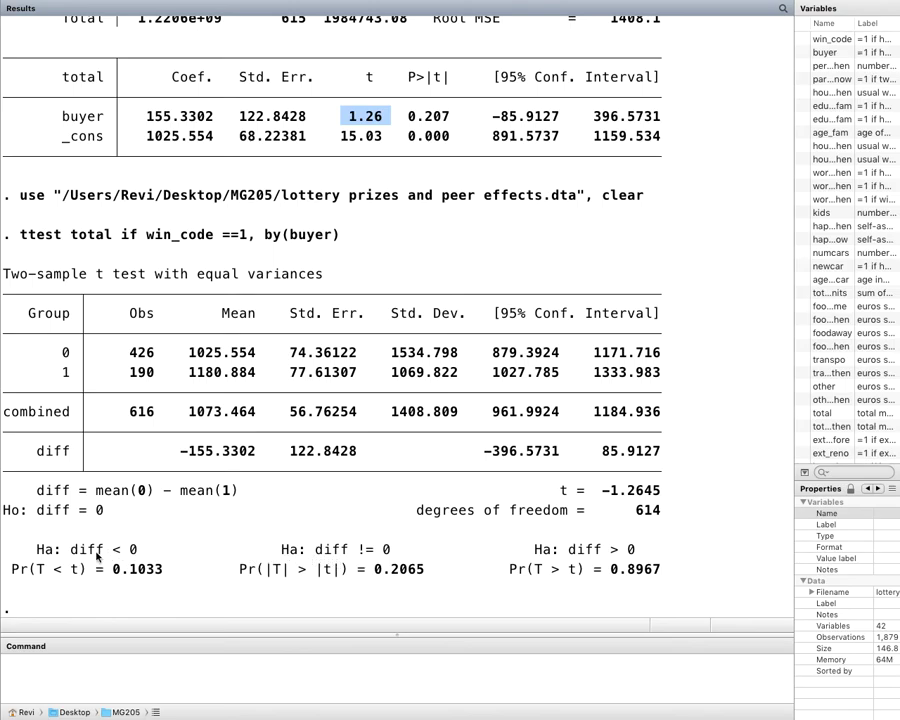
drag(30, 551, 150, 570)
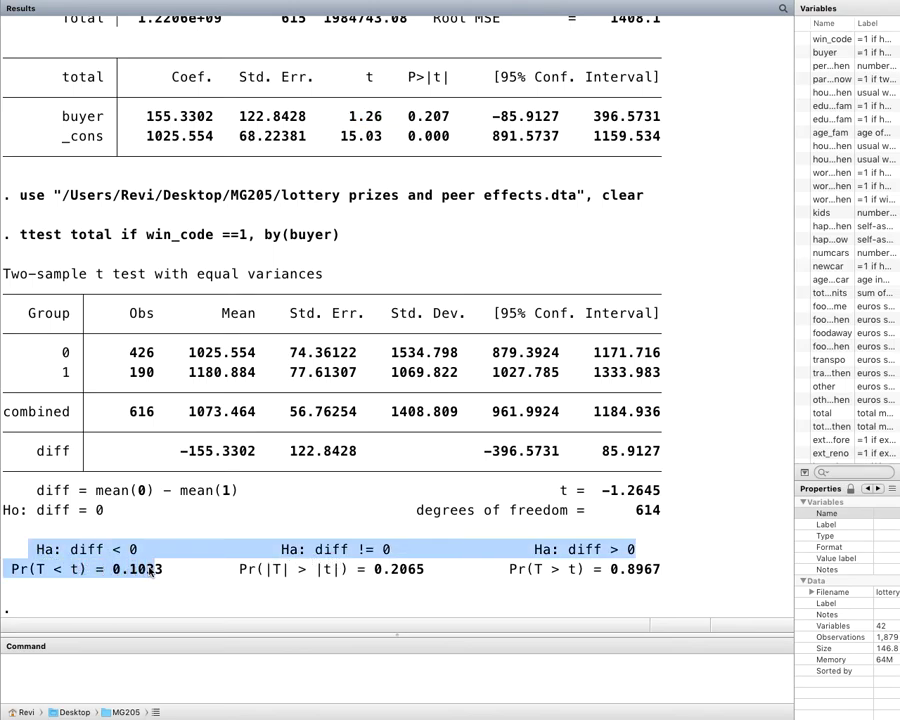
click(108, 548)
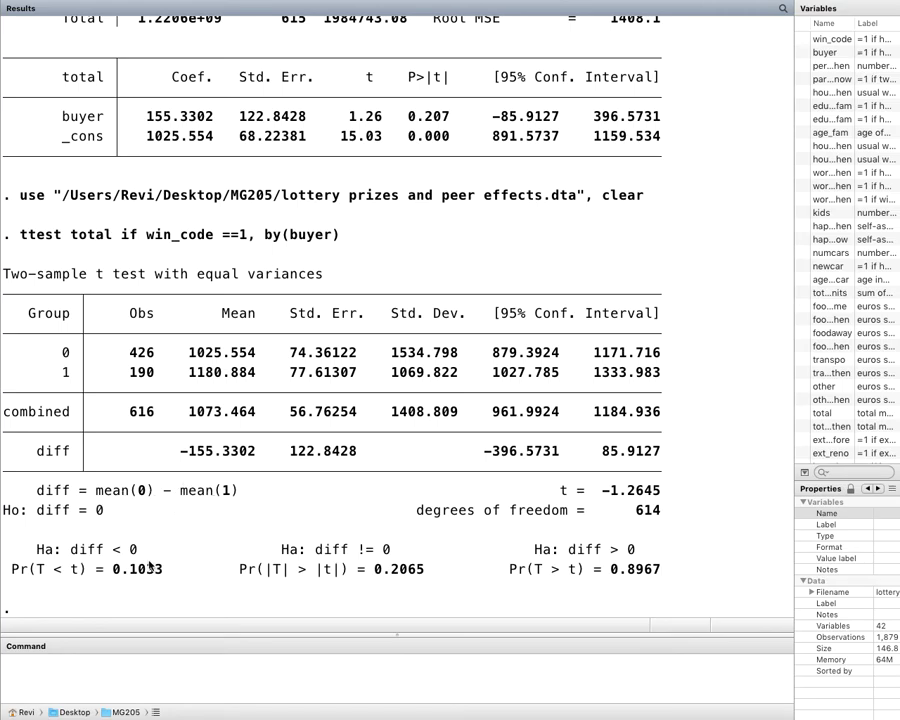
drag(14, 568, 168, 572)
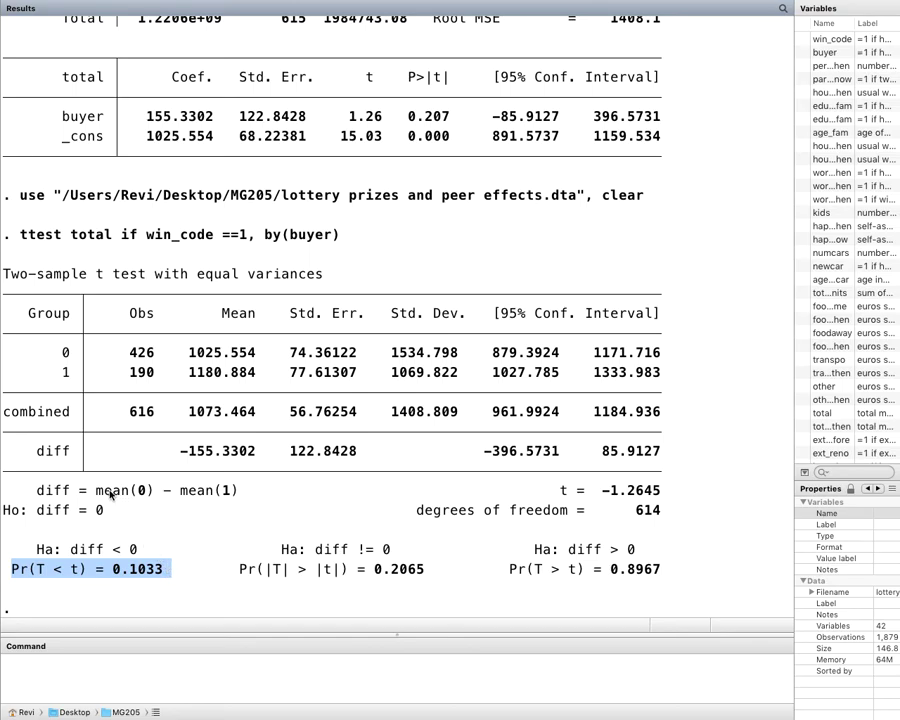
drag(92, 489, 253, 494)
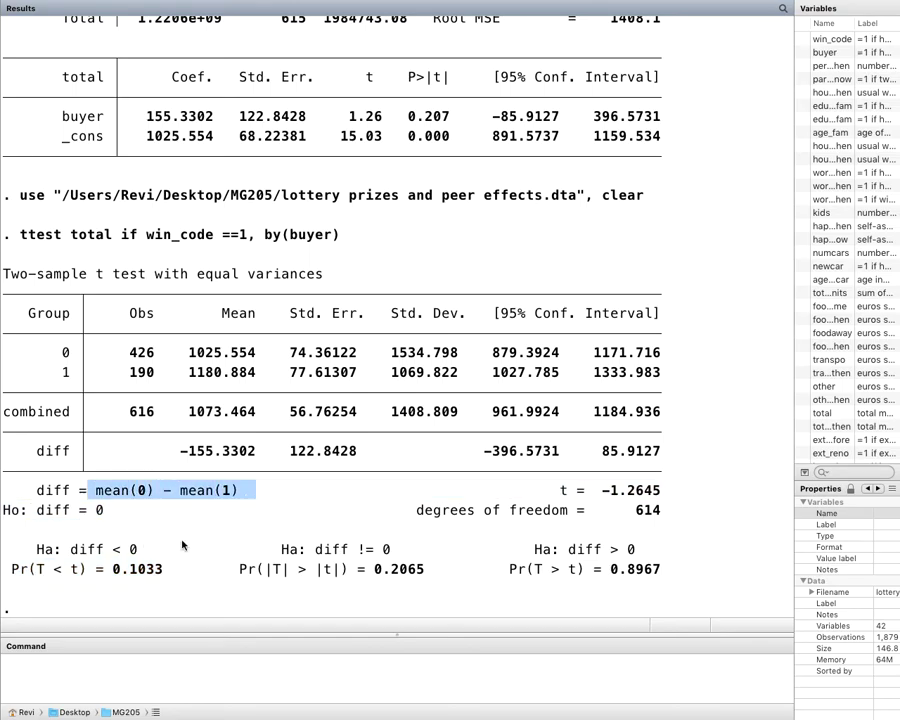
drag(133, 576, 158, 576)
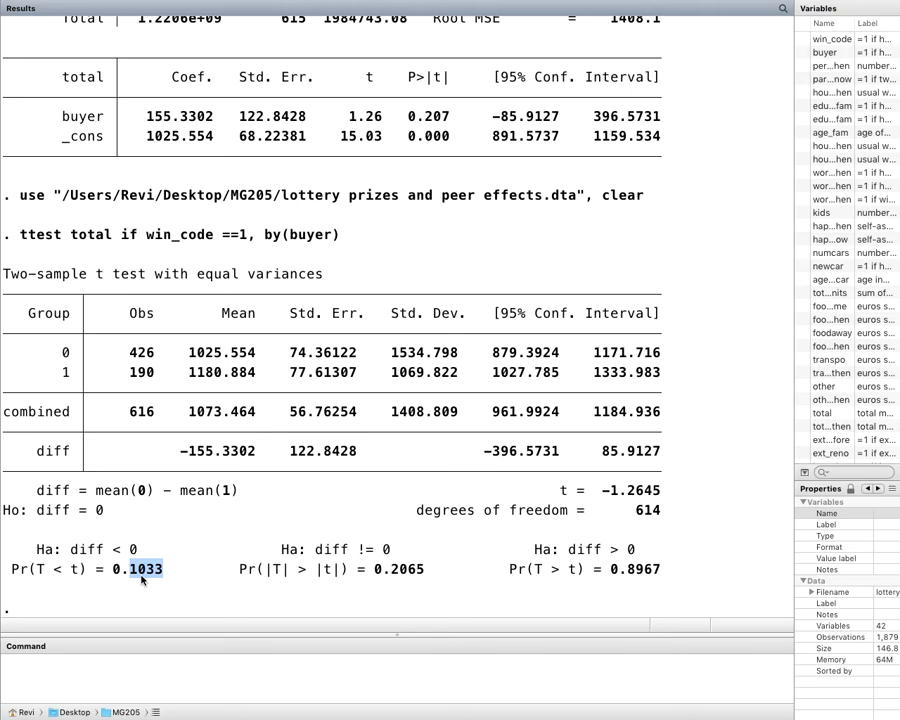
click(142, 578)
scroll(576, 580, down, 1)
scroll(576, 580, up, 1)
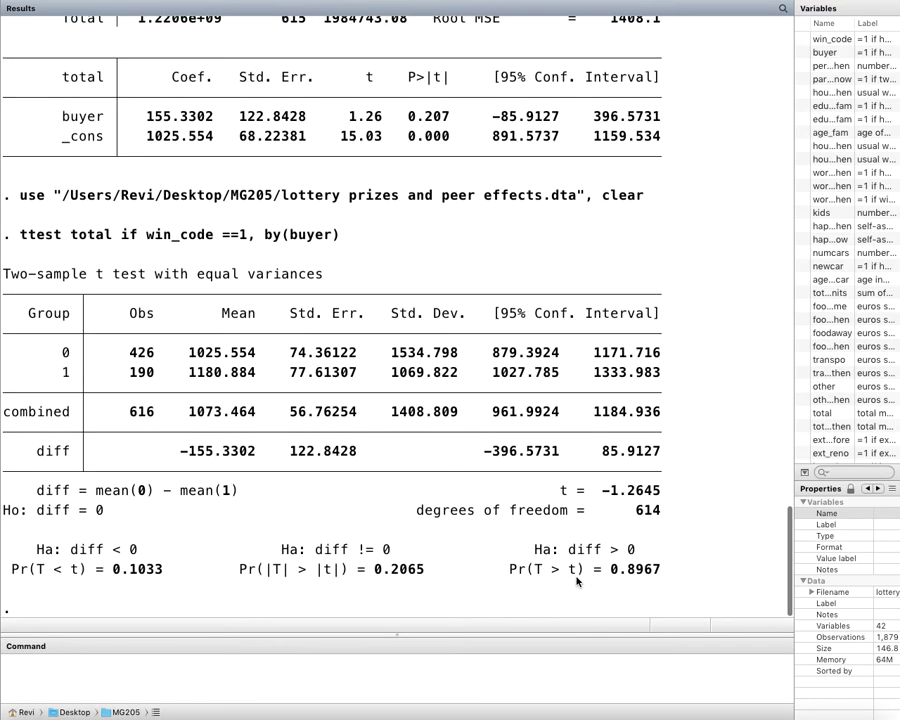
scroll(238, 403, up, 3)
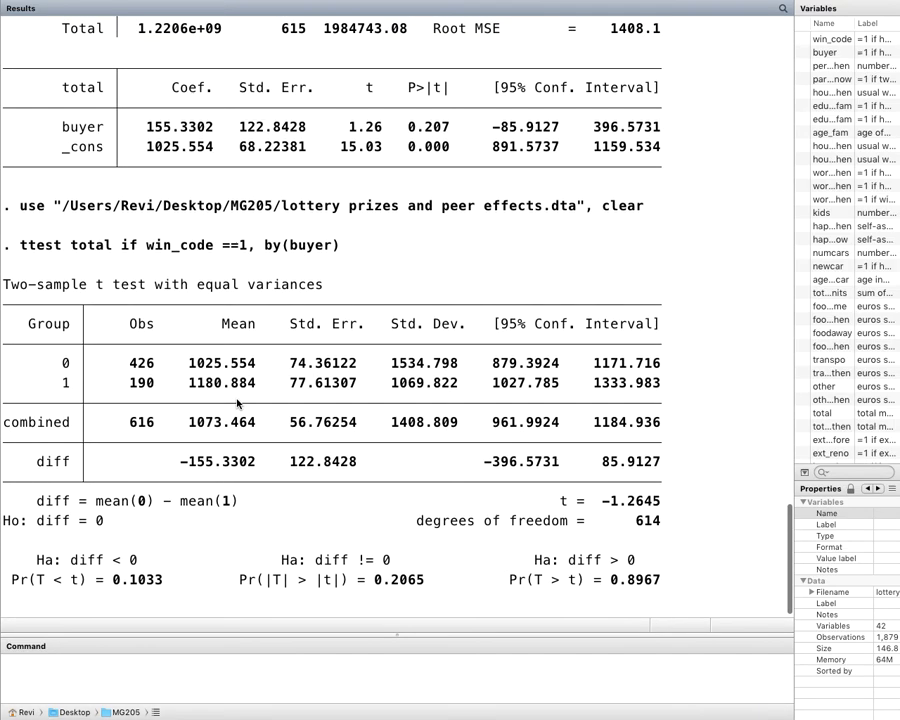
scroll(238, 403, down, 3)
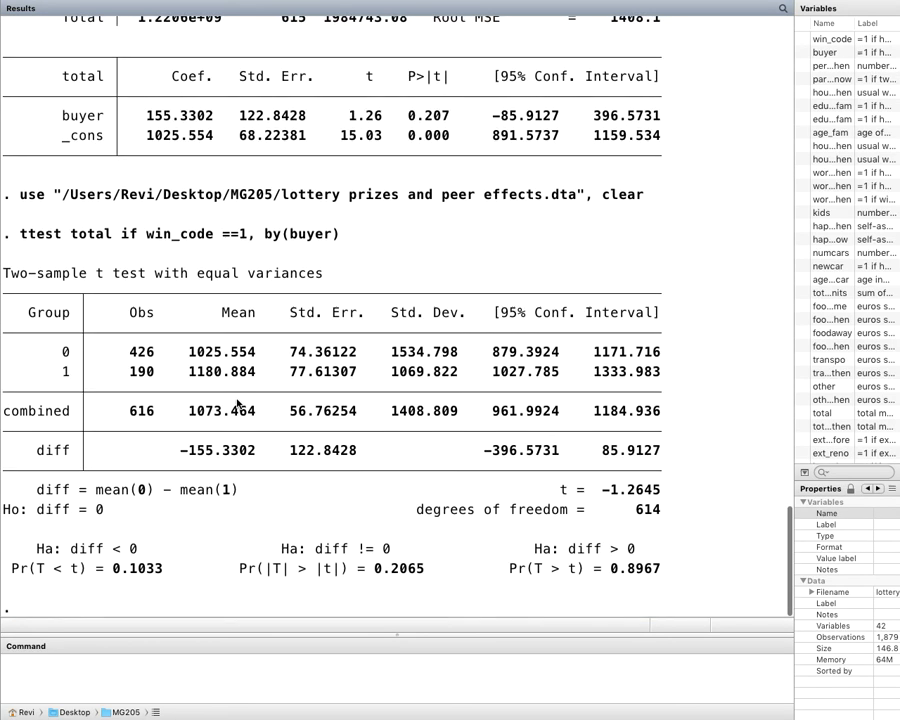
Step: Run reg total buyer if win_code==1: coefficient 155.3302, p = 0.207, 616 observations
click(205, 662)
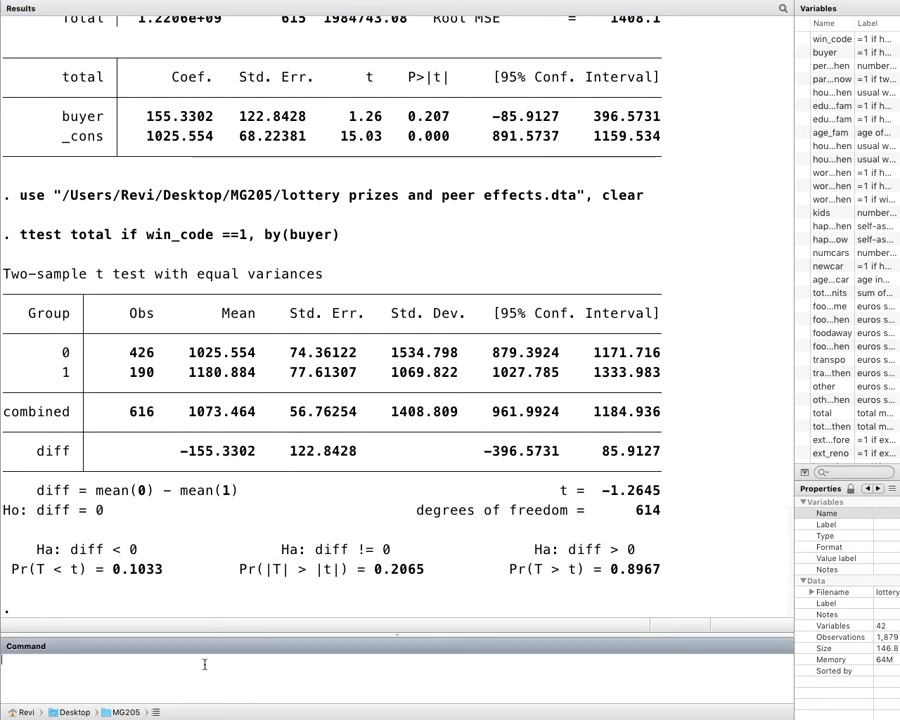
text(reg total buyer if win)
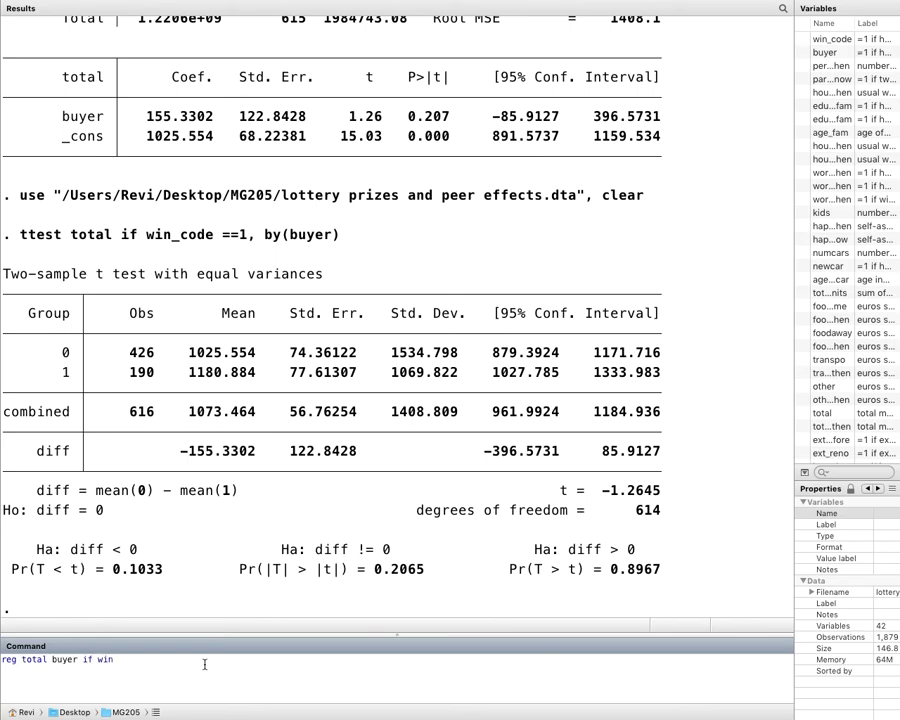
text(_code==1)
key(Return)
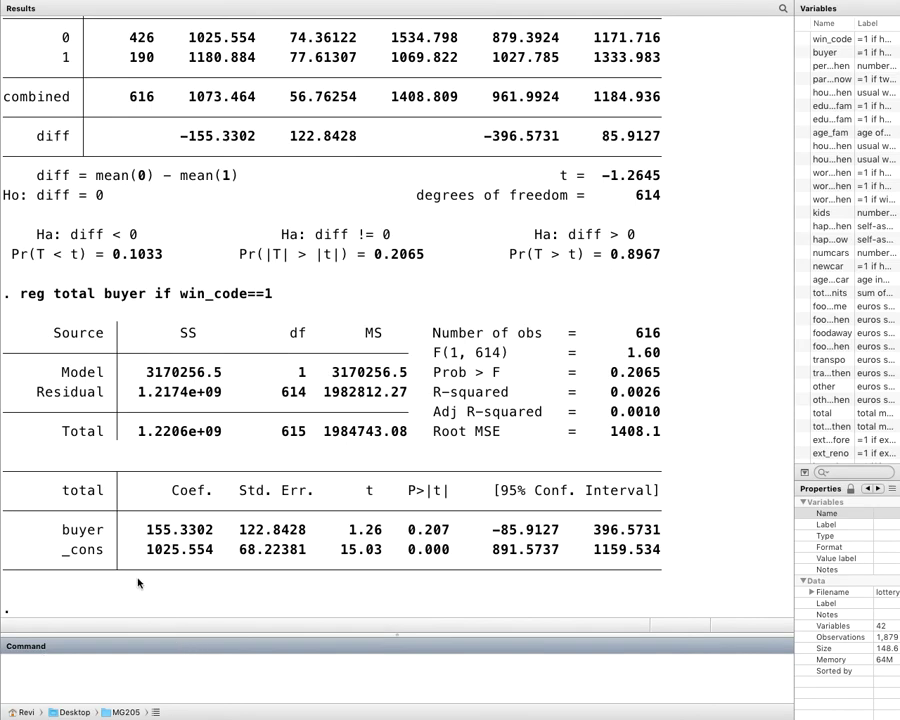
drag(147, 549, 228, 566)
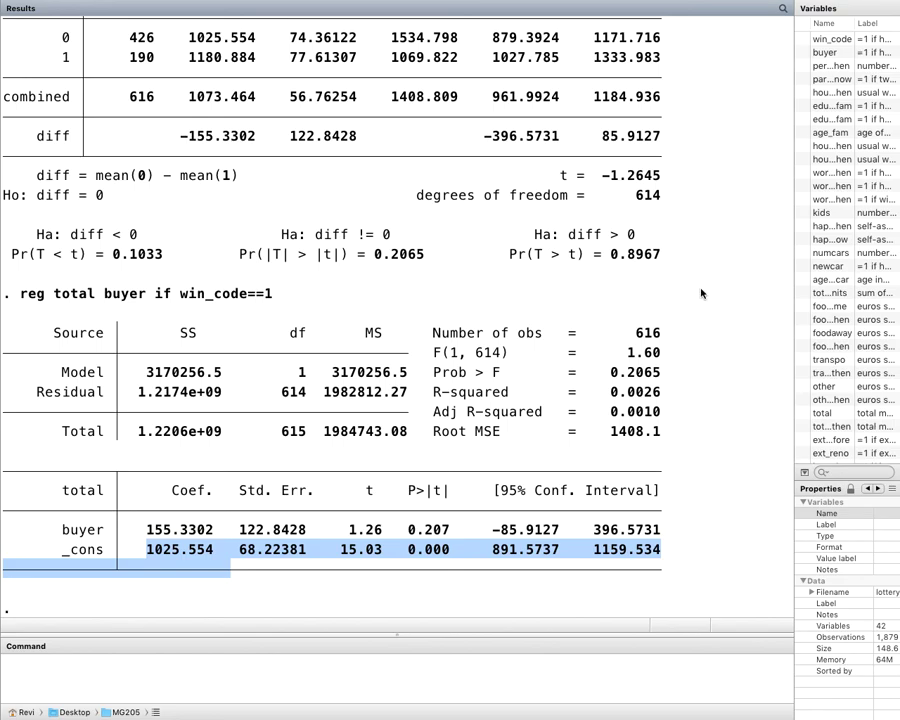
mouse_move(455, 3)
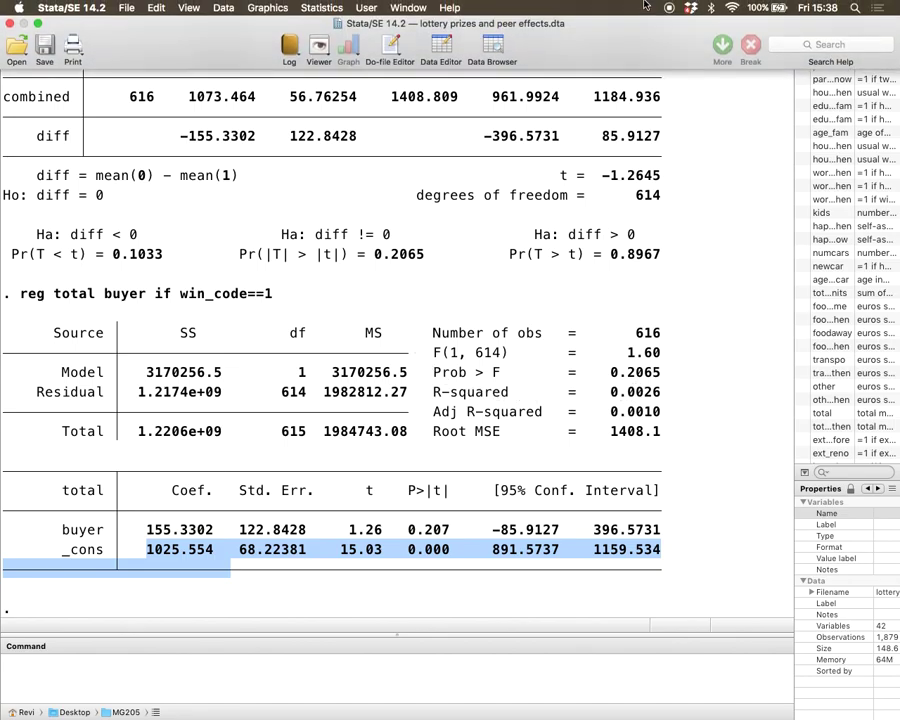
click(668, 9)
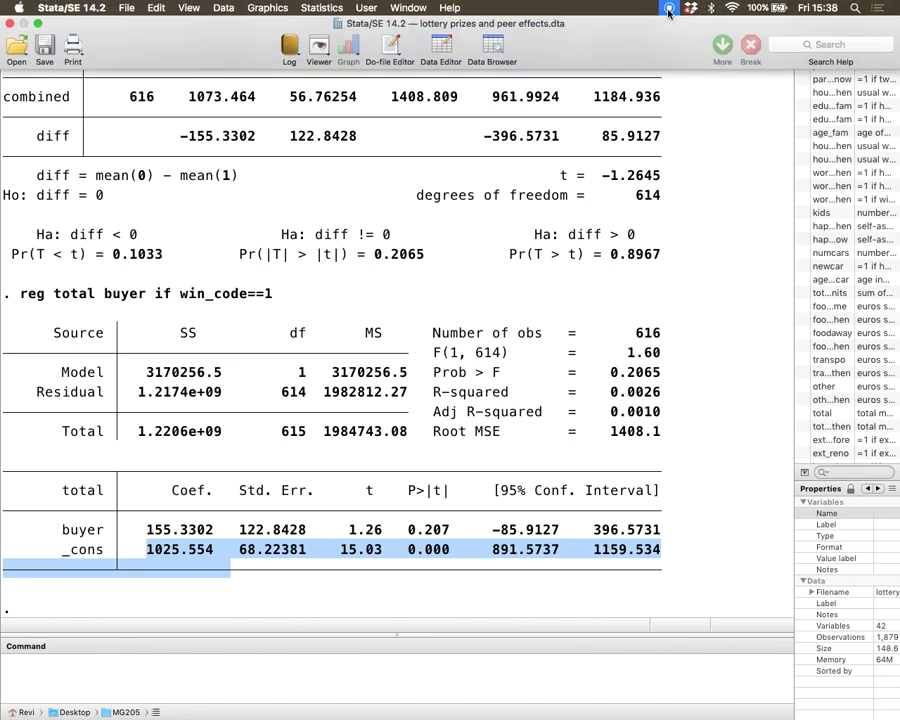